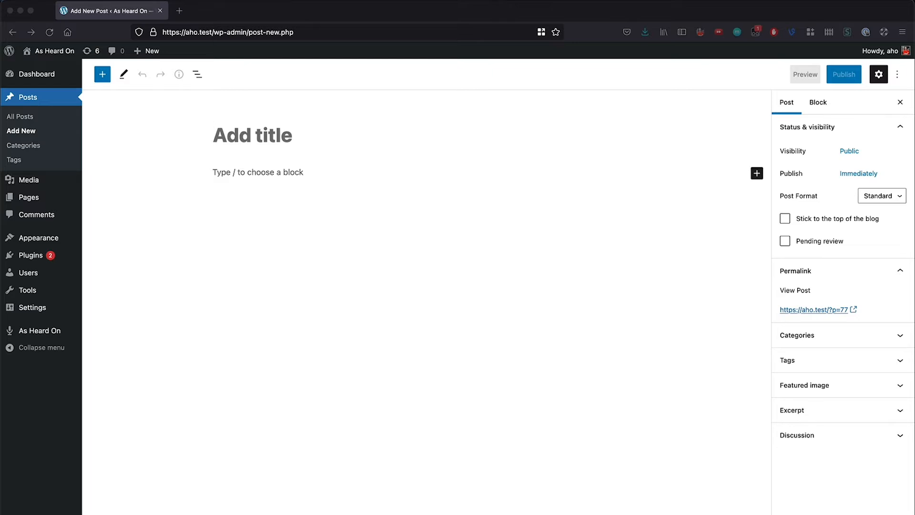
Step: Title the new post "My Great Post" and start its first body paragraph
type("M")
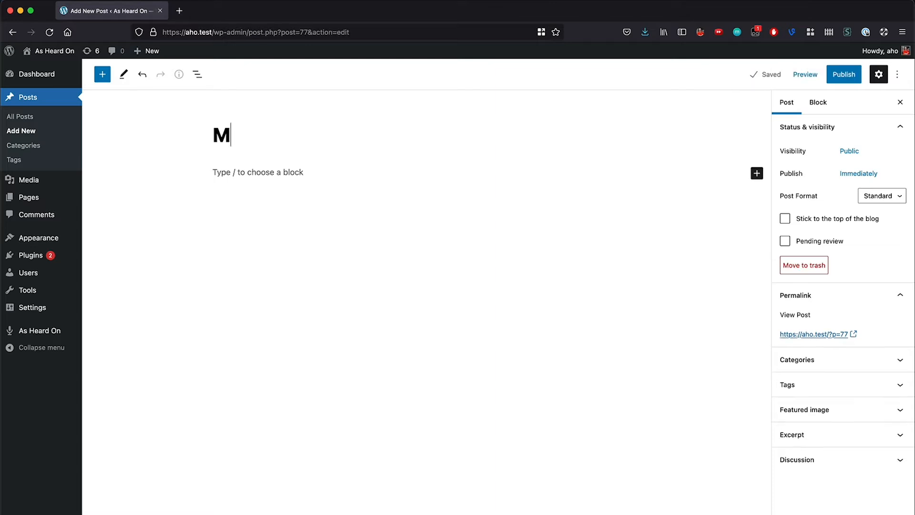
type("y Great Post")
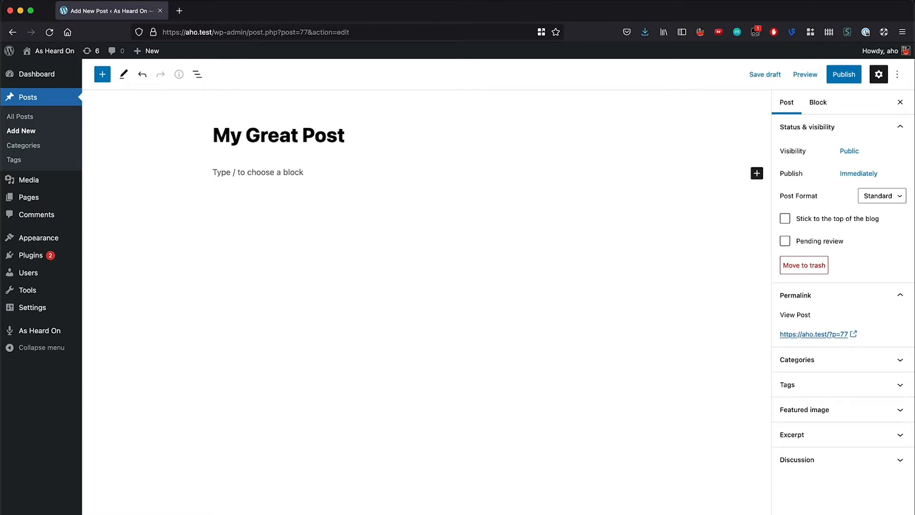
key("Return")
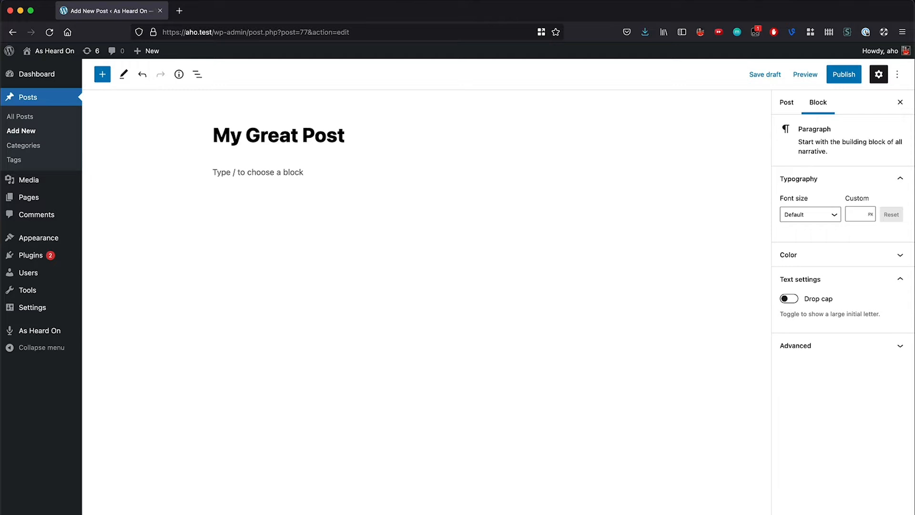
Step: Add two identical placeholder paragraphs beginning "Fringilla quis iaculis sollicitudin etiam libero amet" and start a new empty block below them
type("Fringilla quis iaculis sollicitudin etiam libero amet suscipit vel fames, iaculis sed lacinia fusce eu at risus purus justo morbi quisque leo etiam nibh massa semper dapibus donec, lacinia mauris aenean placerat integer ipsum etiam aenean proin, netus pharetra ultricies primis sem porttitor aliquam leo elit ligula ut habitasse id suspendisse gravida iaculis vitae tincidunt.")
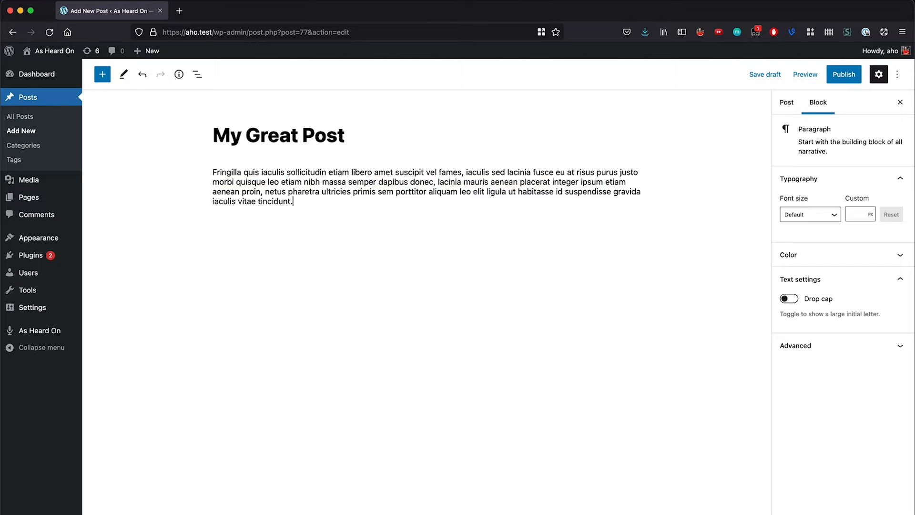
key("Return")
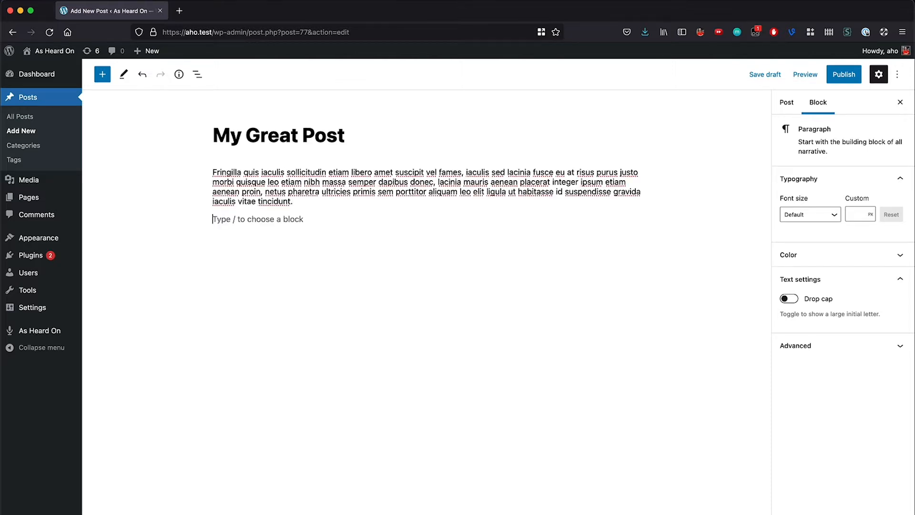
type("Fringilla quis iaculis sollicitudin etiam libero amet suscipit vel fames, iaculis sed lacinia fusce eu at risus purus justo morbi quisque leo etiam nibh massa semper dapibus donec, lacinia mauris aenean placerat integer ipsum etiam aenean proin, netus pharetra ultricies primis sem porttitor aliquam leo elit ligula ut habitasse id suspendisse gravida iaculis vitae tincidunt.")
key("Return")
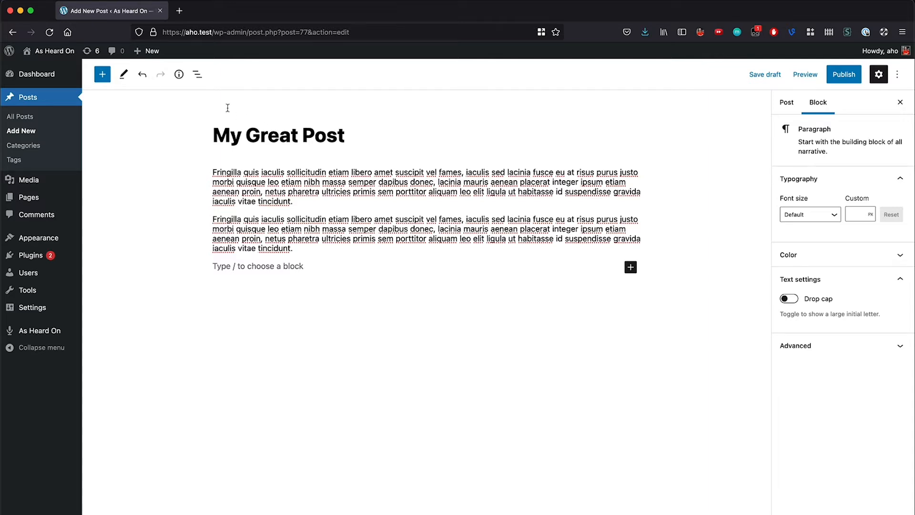
Step: Insert a heading block below the two paragraphs with the text "This is a heading"
left_click(103, 76)
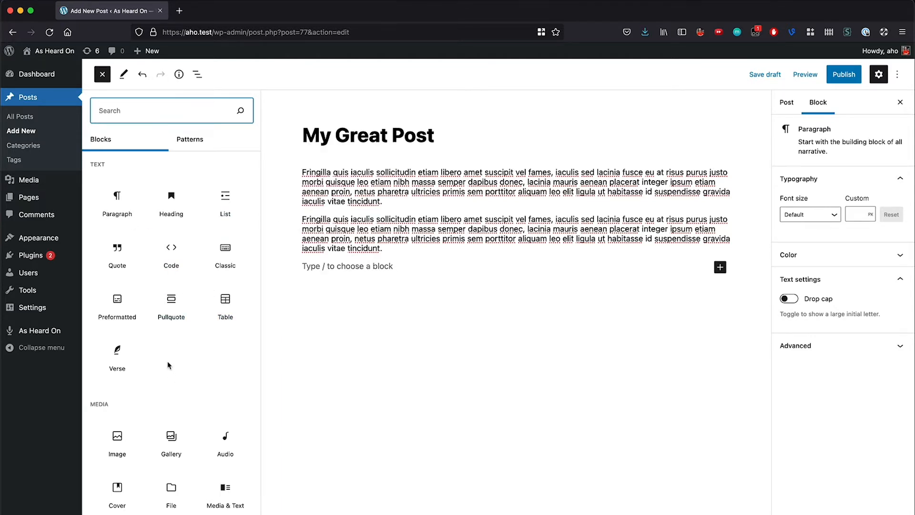
mouse_move(119, 187)
mouse_move(171, 200)
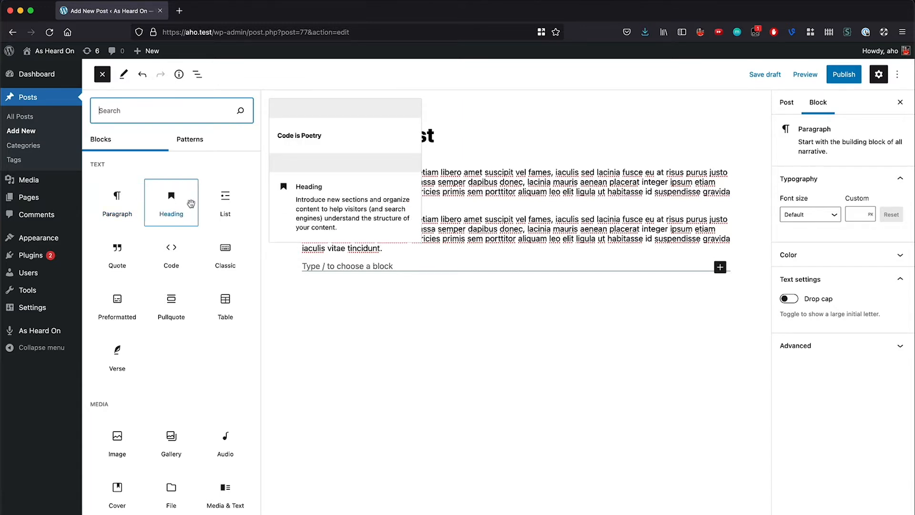
mouse_move(175, 257)
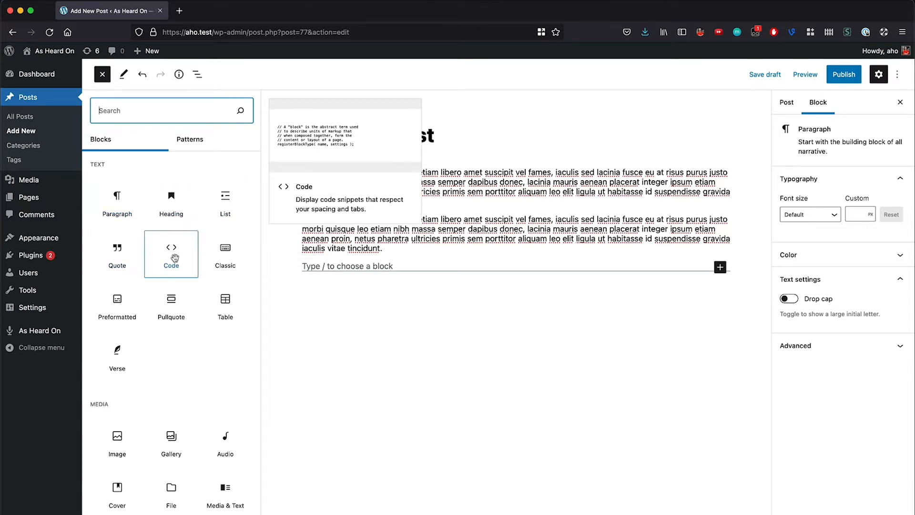
left_click(177, 203)
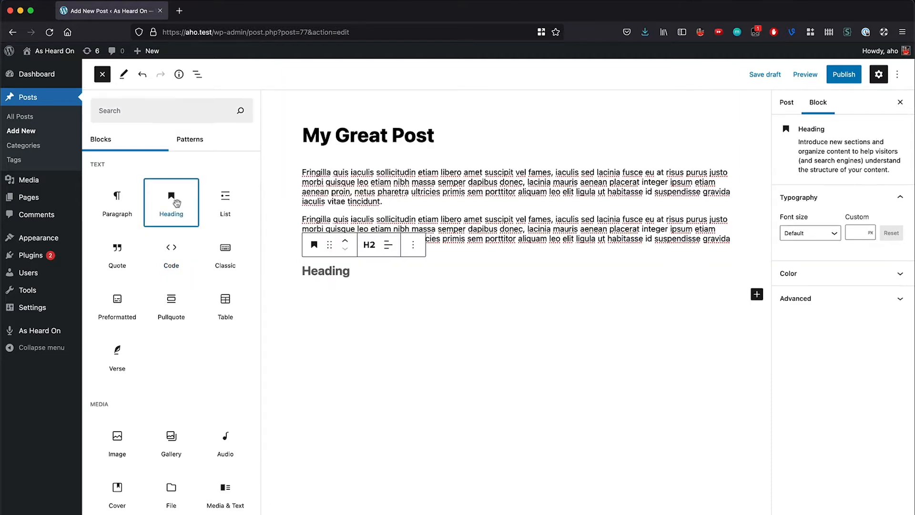
left_click(335, 272)
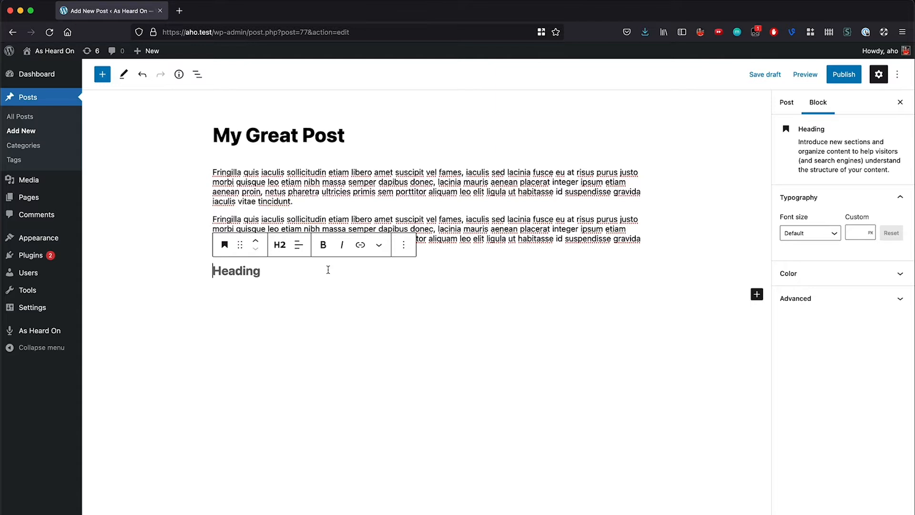
type("H")
key("BackSpace")
type("This is a heading")
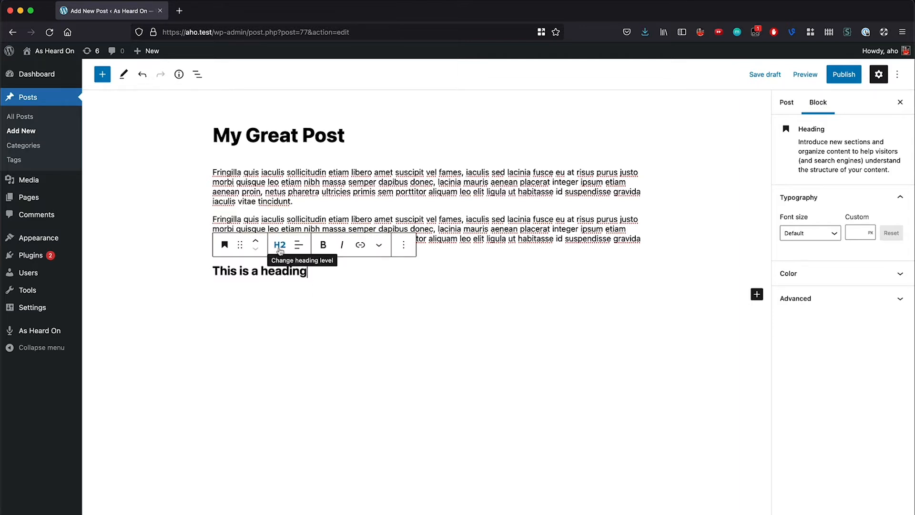
Step: Try levels H1 and H5 on the heading, and return it to H2
left_click(279, 245)
left_click(279, 274)
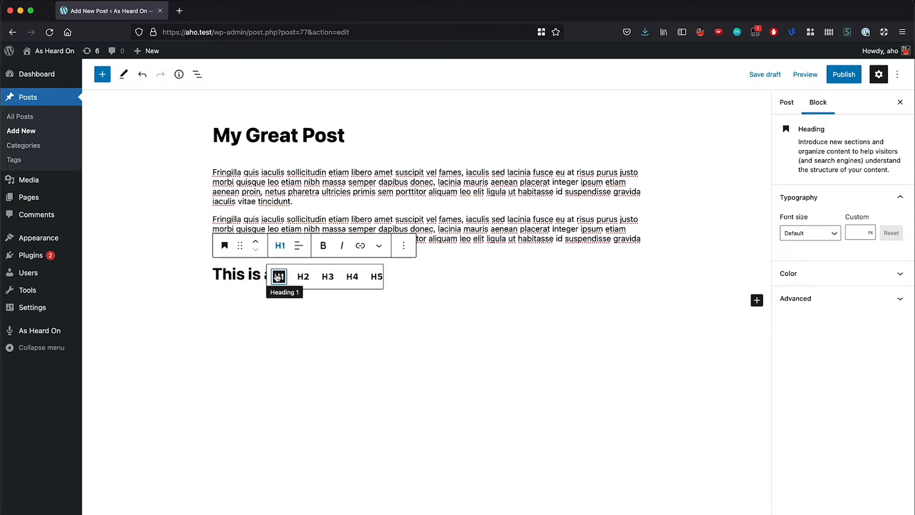
left_click(375, 277)
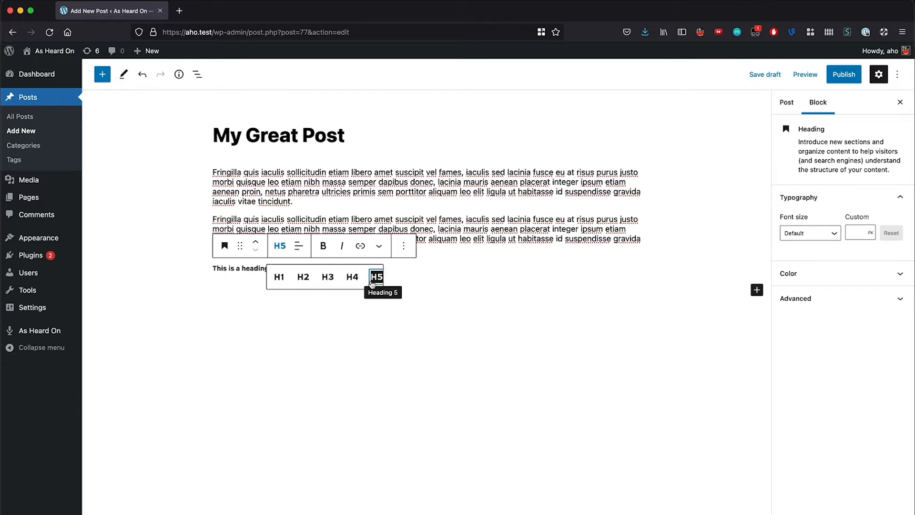
left_click(280, 246)
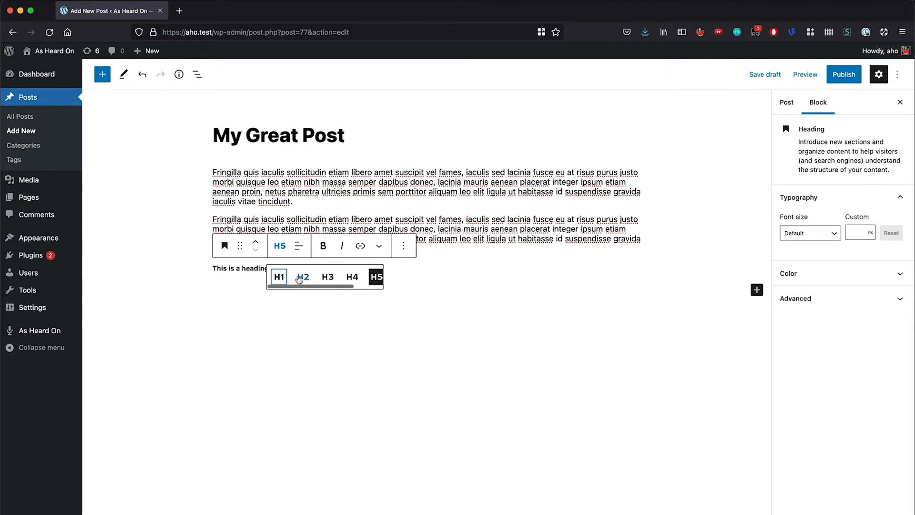
left_click(302, 276)
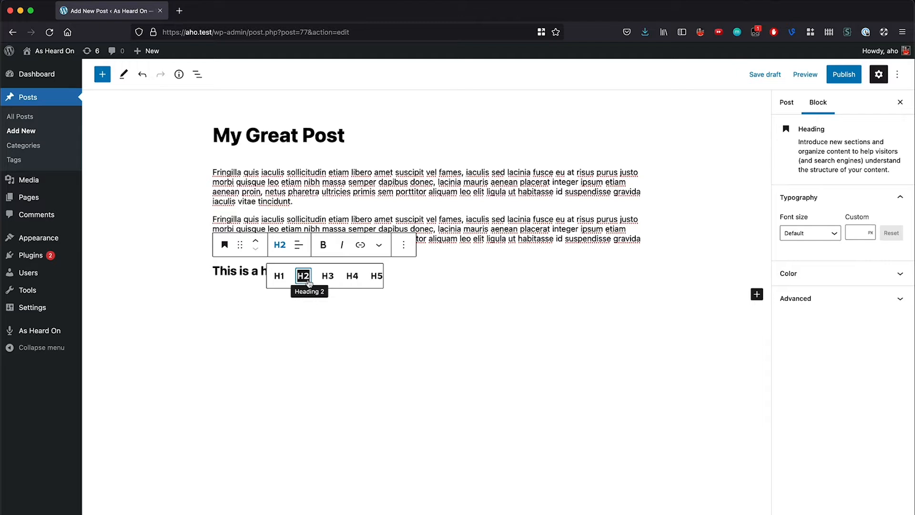
Step: Try centering the heading text, and align it back to the left
left_click(298, 245)
left_click(319, 303)
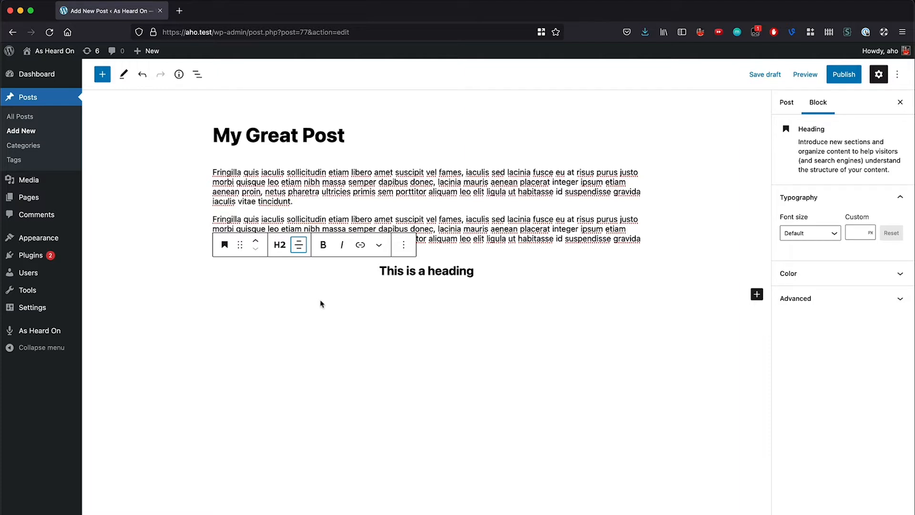
left_click(299, 245)
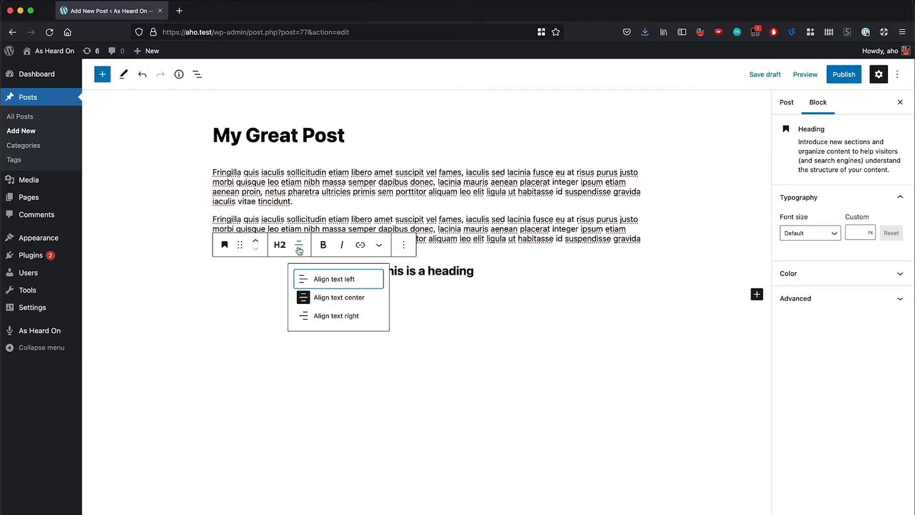
left_click(305, 282)
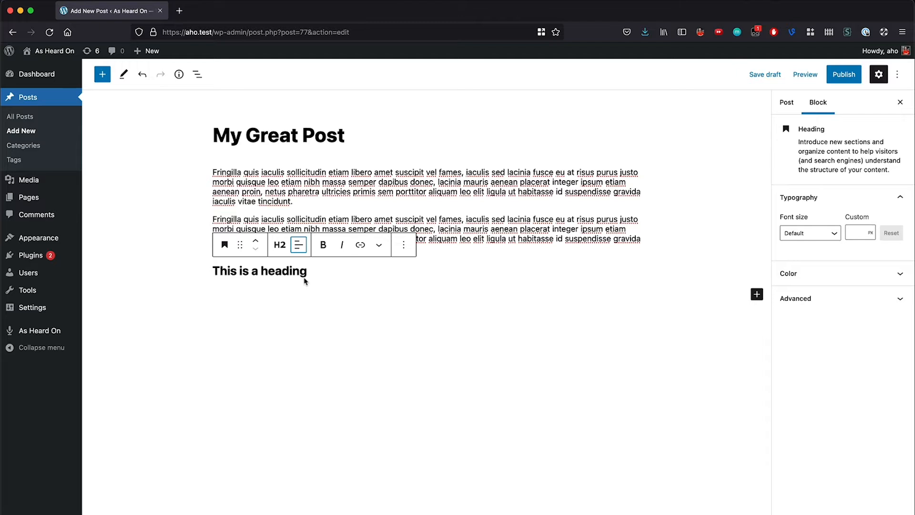
Step: Apply bold to the word "heading" in the heading block
key("alt+shift+Left")
left_click(324, 245)
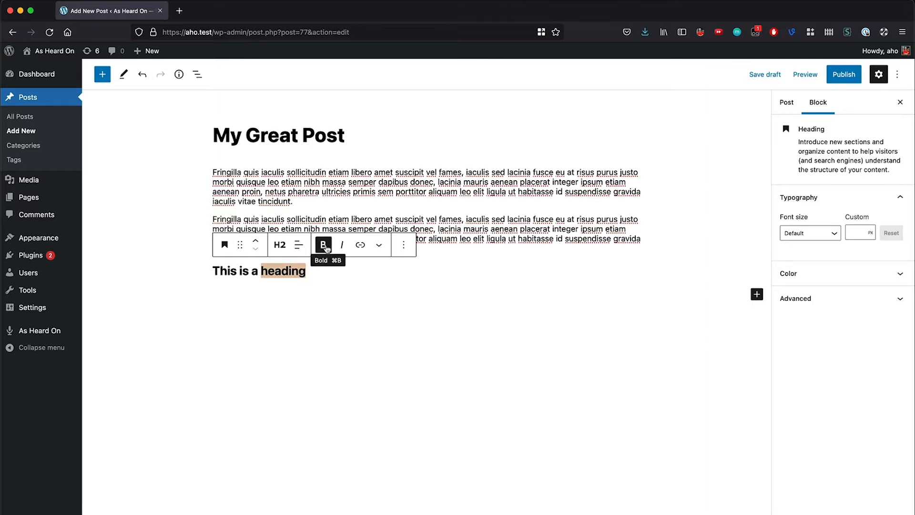
left_click(309, 274)
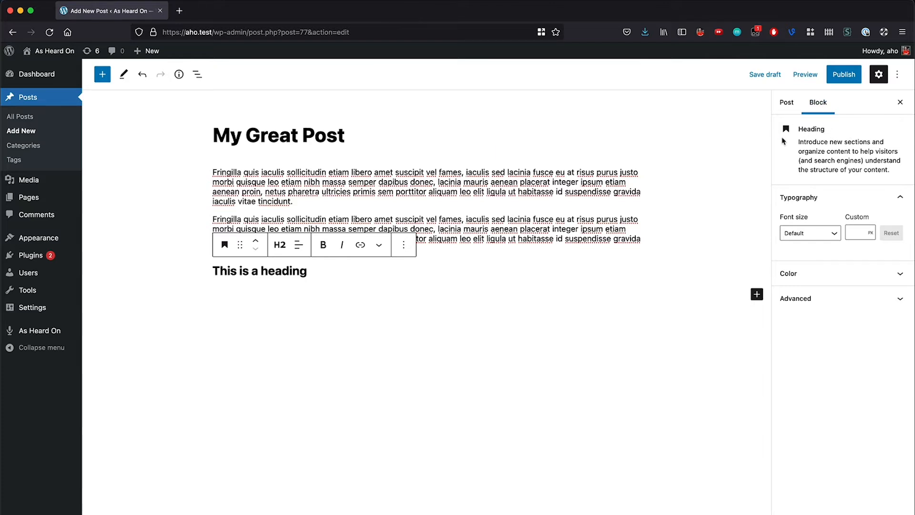
Step: Try the Large font size on the heading, and restore the Default size
left_click(814, 236)
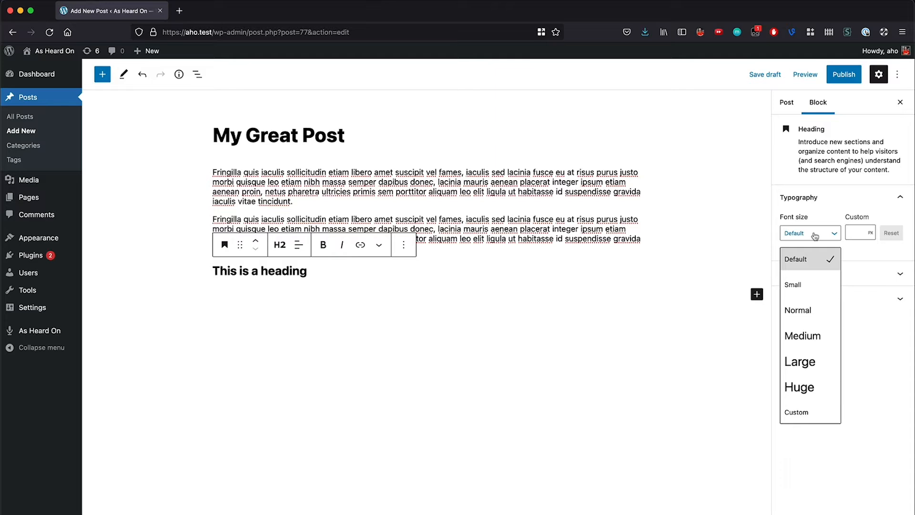
left_click(804, 362)
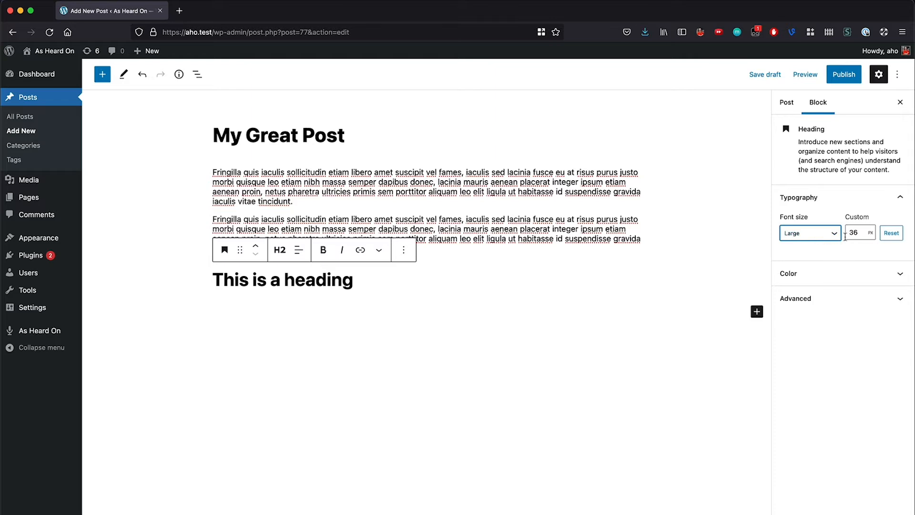
left_click(817, 233)
left_click(794, 256)
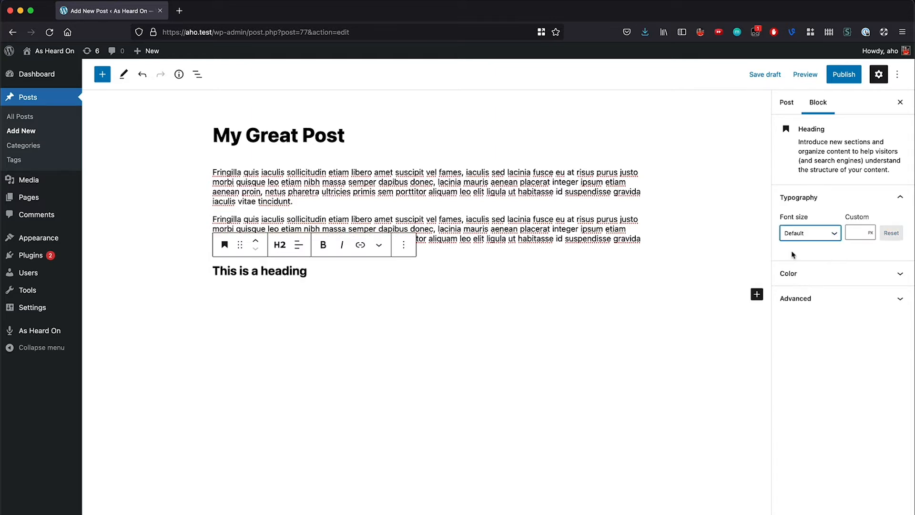
Step: Color the heading text amber, try a pale blue background, and settle on a black background
left_click(814, 275)
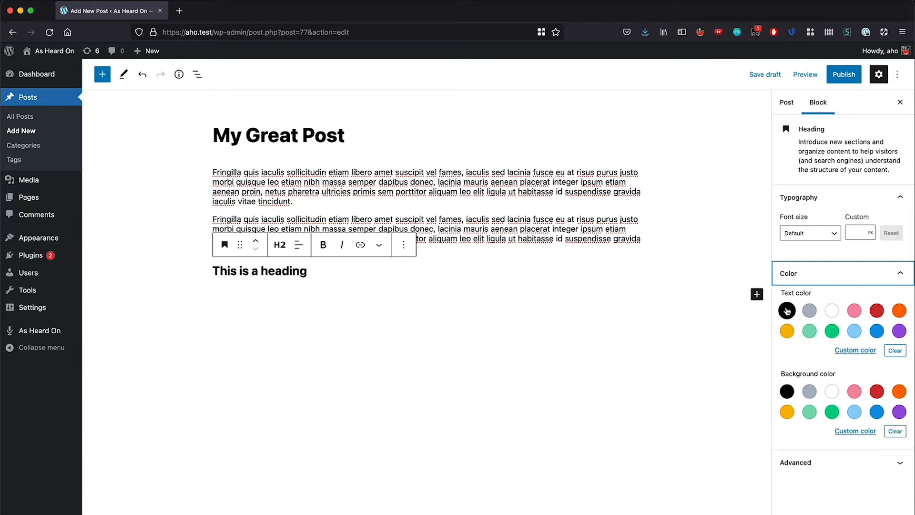
left_click(787, 331)
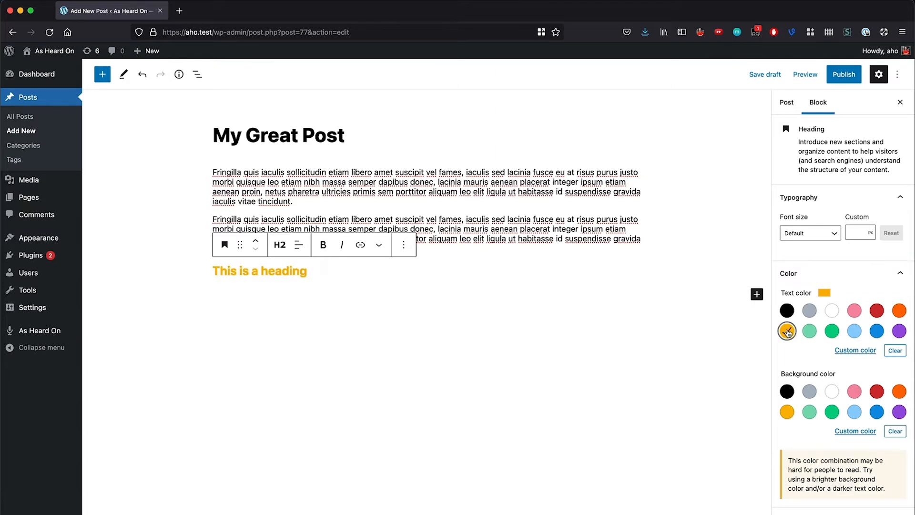
left_click(855, 412)
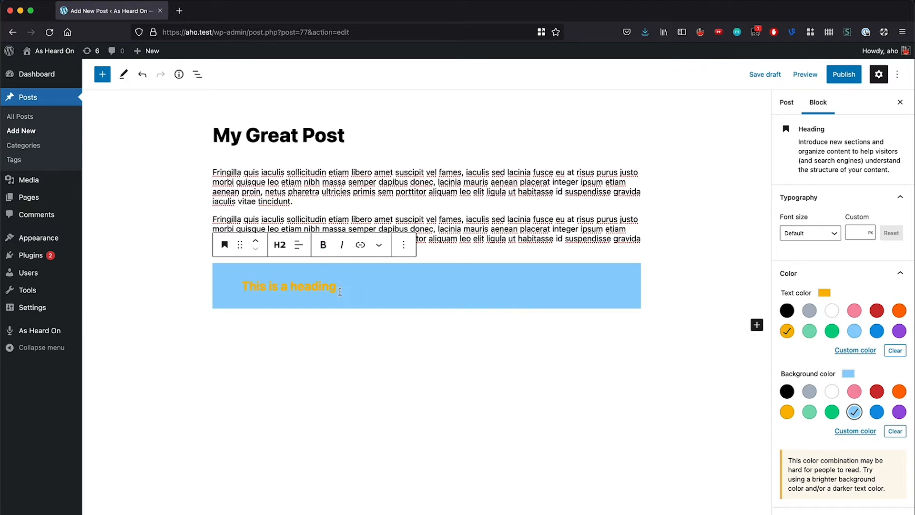
left_click(789, 392)
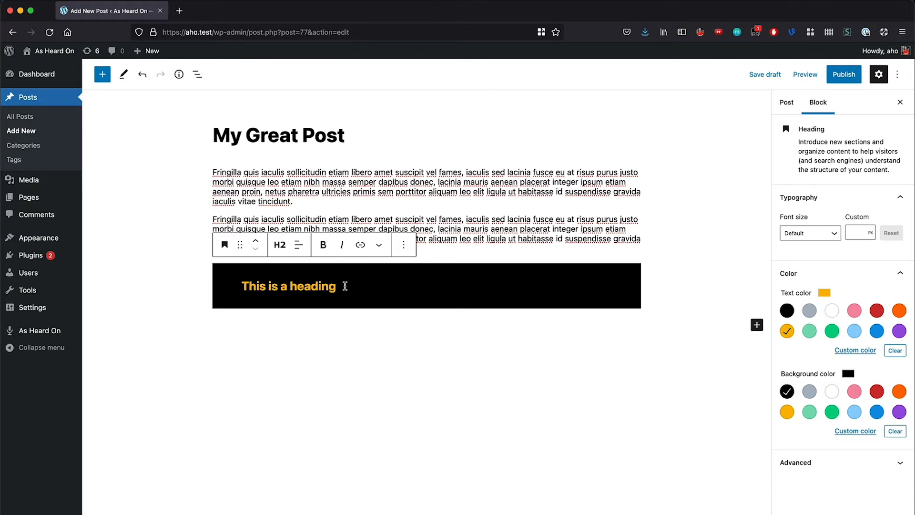
Step: Add two filler paragraphs below the heading, "nthaoneu onhasonuhno" and "anoehtunsotehusanohu", followed by an empty block
key("Return")
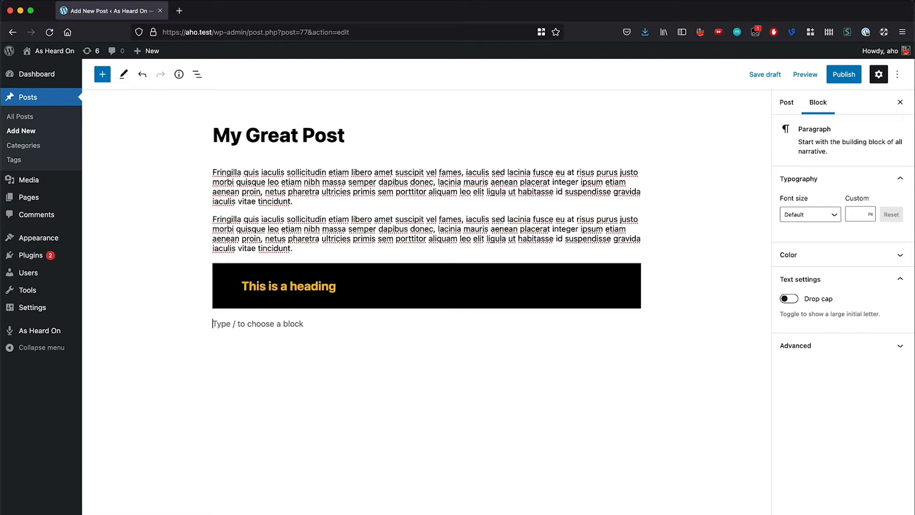
type("nthaoneu onhasonuhno")
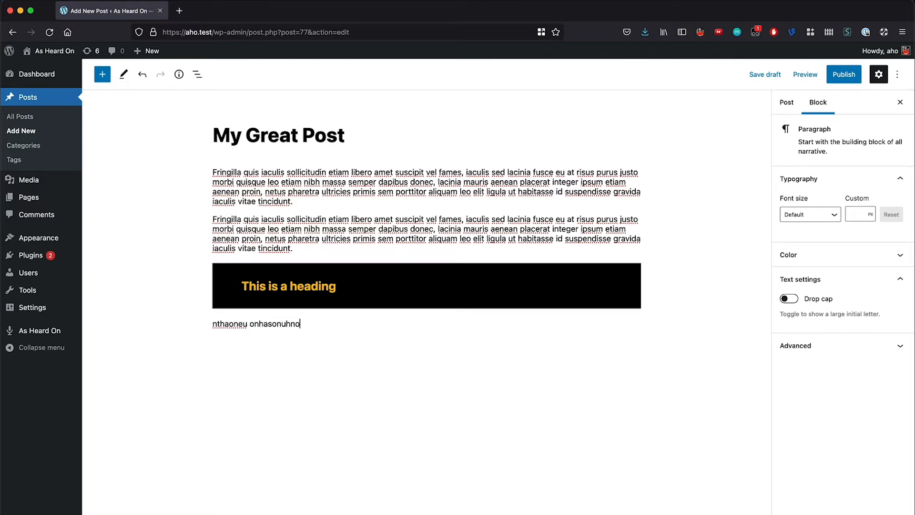
key("Return")
type("anoehtunsotehusanohu")
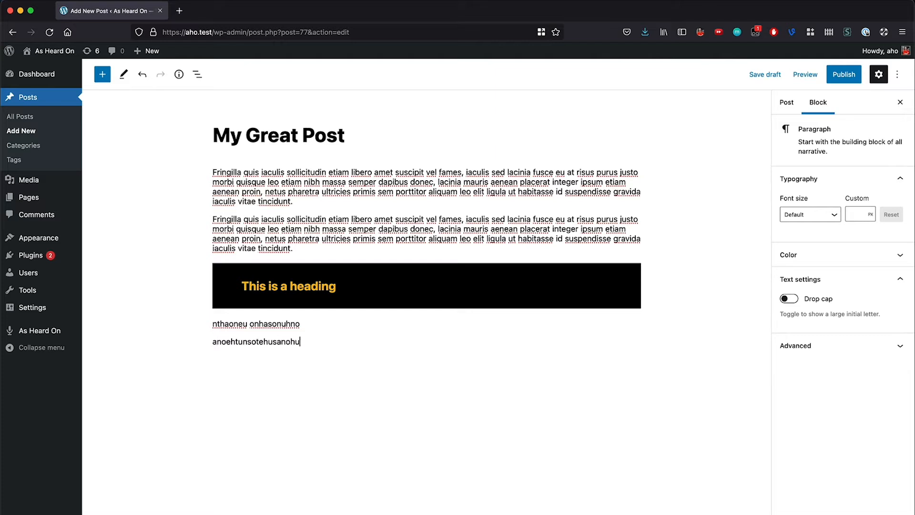
key("Return")
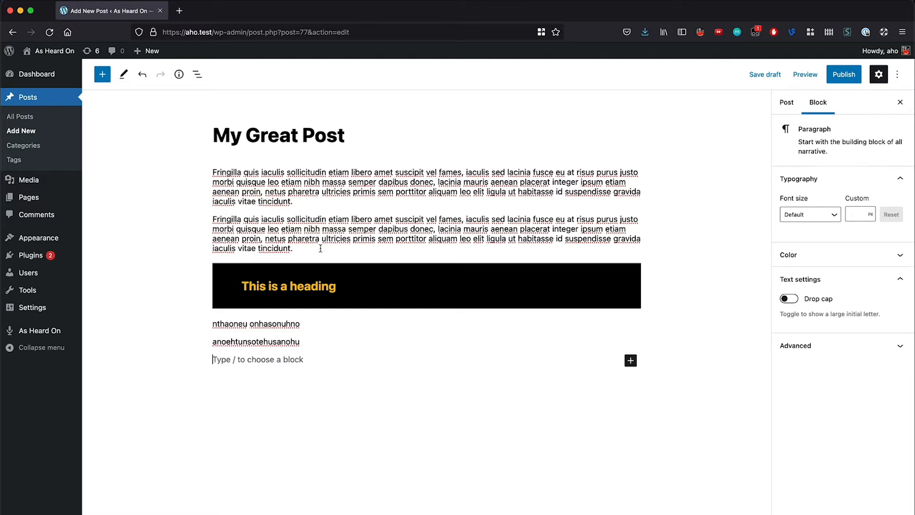
Step: Insert a List block in the empty block at the end, with the items "item 1", "item 2" and "item 3"
left_click(102, 75)
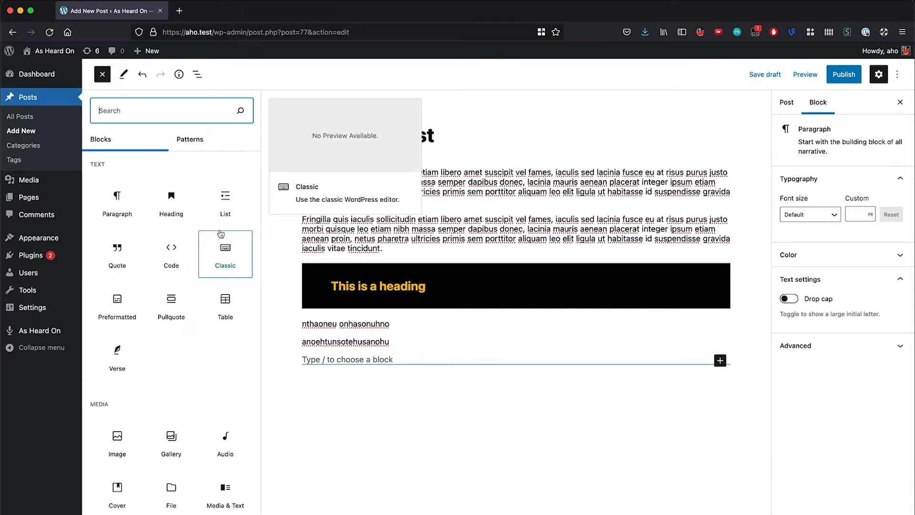
left_click(232, 207)
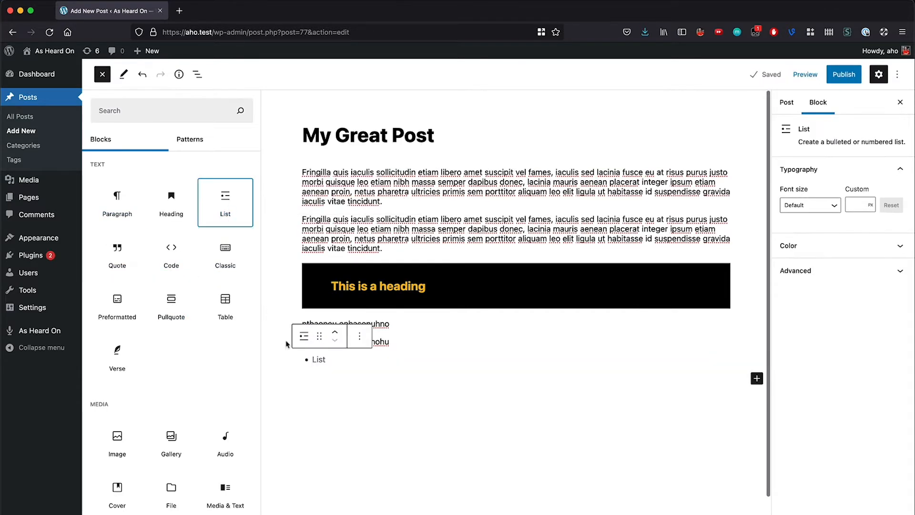
left_click(317, 359)
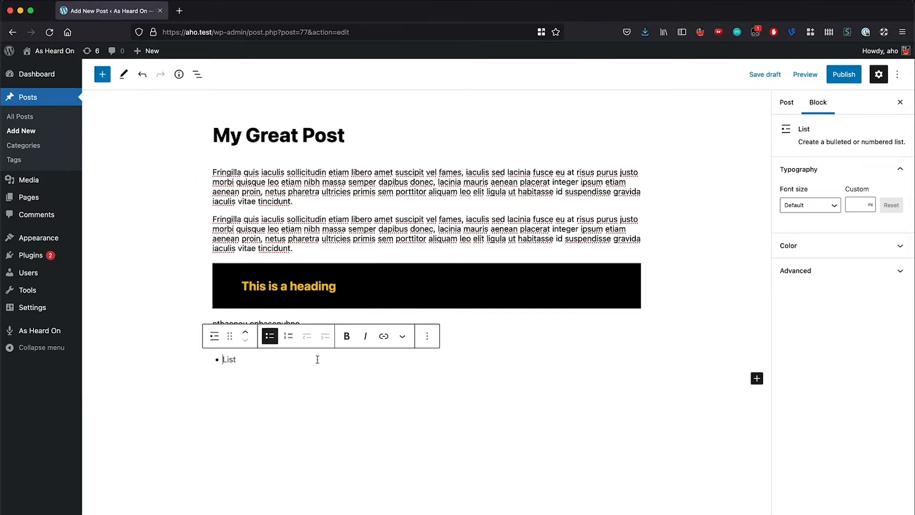
type("item ")
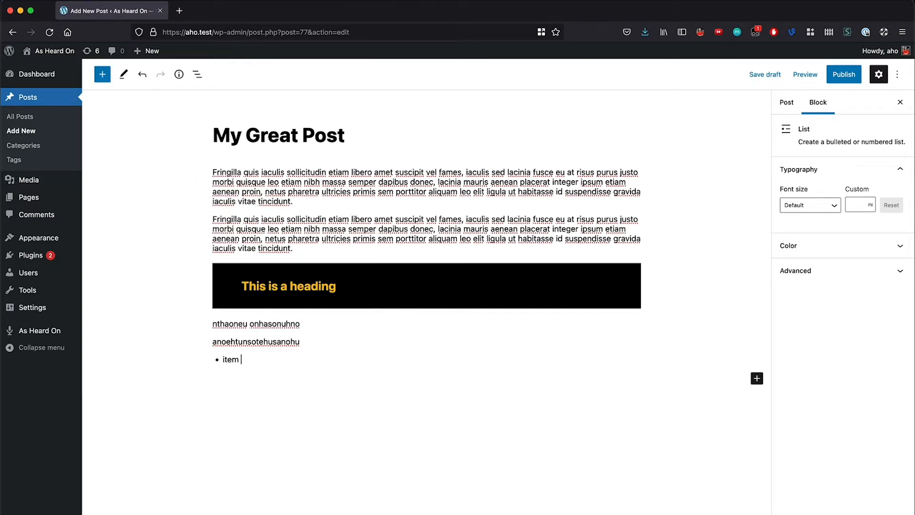
type("1")
key("Return")
type("itme")
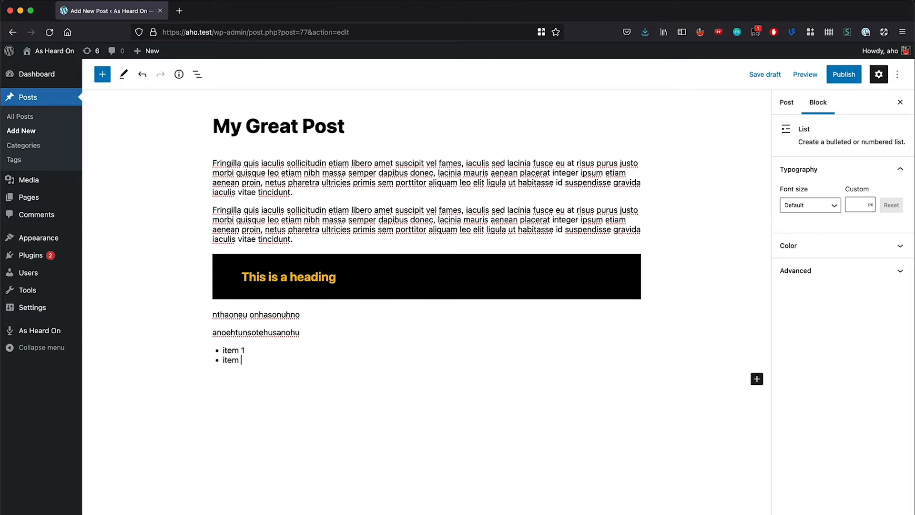
type(" 2")
key("Return")
type("item 3")
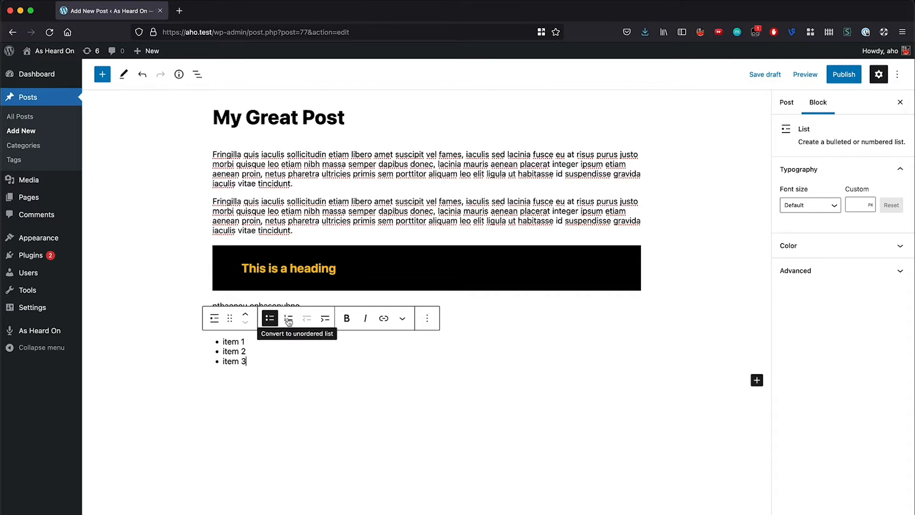
Step: Try numbering the list and indenting item 3, reverting both, and open the list's advanced settings
left_click(289, 320)
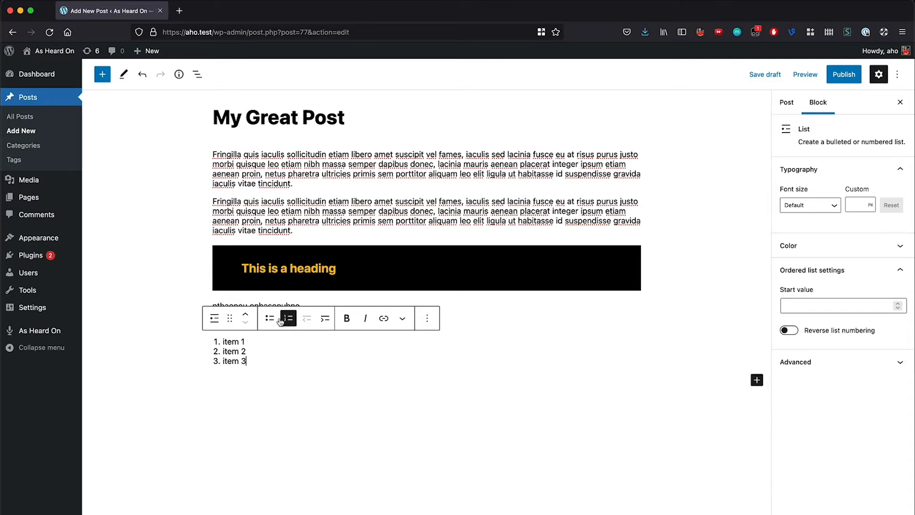
left_click(268, 319)
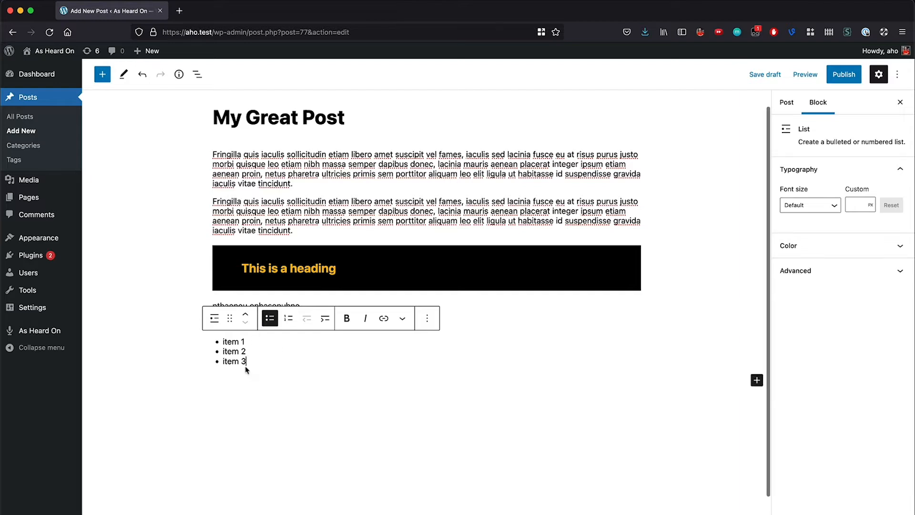
left_click(326, 320)
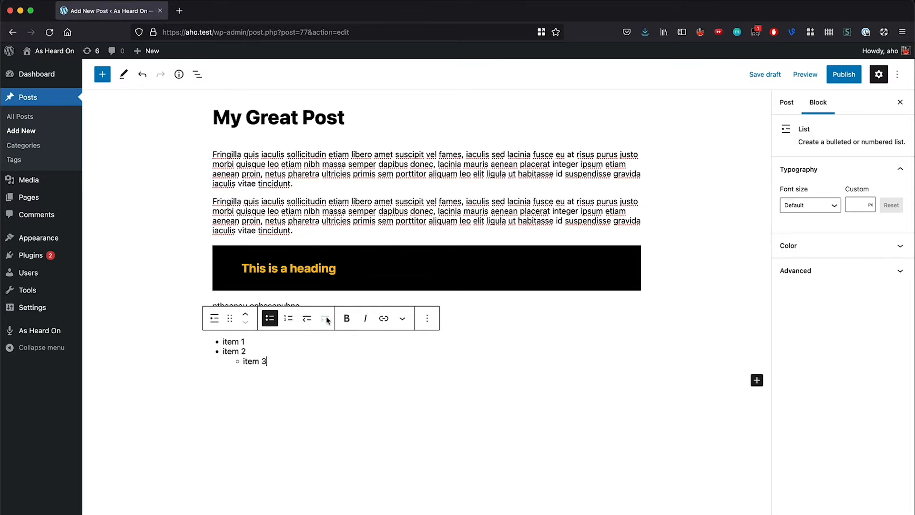
left_click(310, 319)
left_click(813, 269)
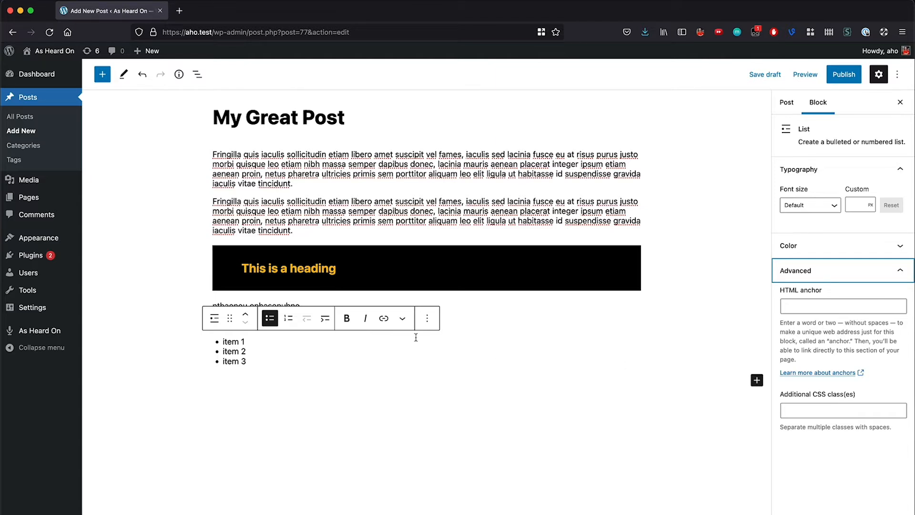
Step: Move the list up directly below the heading, and add an empty paragraph at the end of the post
left_click(246, 317)
left_click(246, 317)
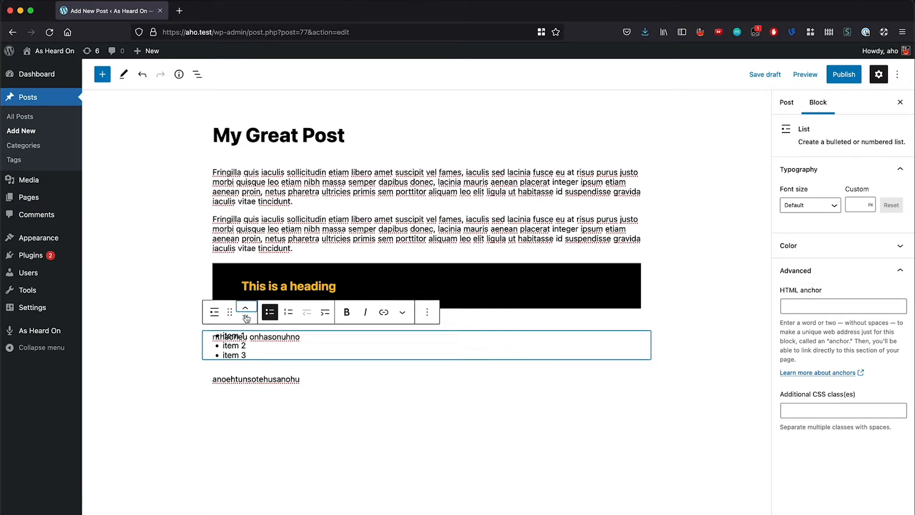
left_click(405, 419)
left_click(443, 398)
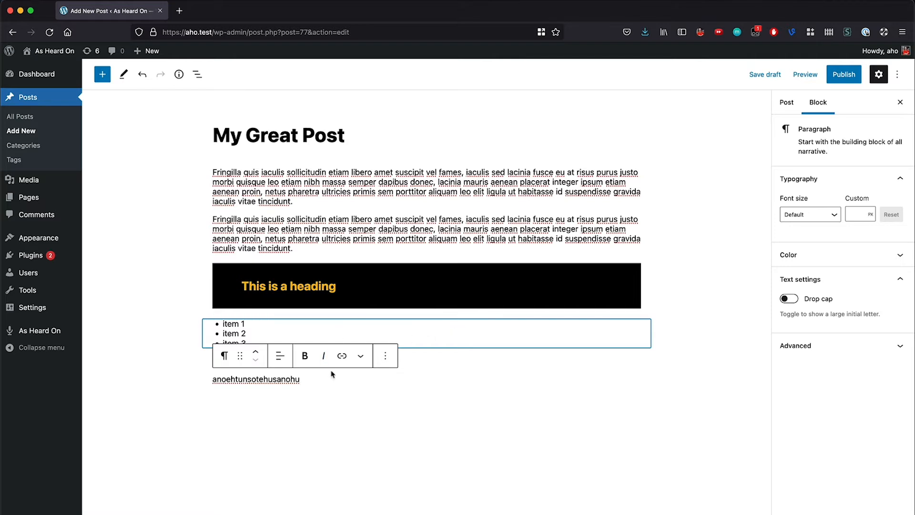
key("Return")
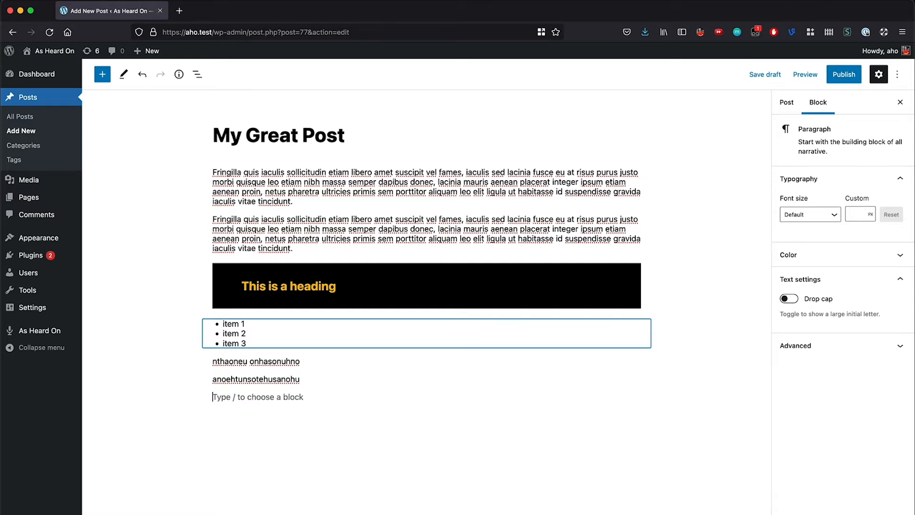
Step: Bring up the slash block suggestions in the empty last paragraph, browse them, filter by "code", and clear the filter
type("/")
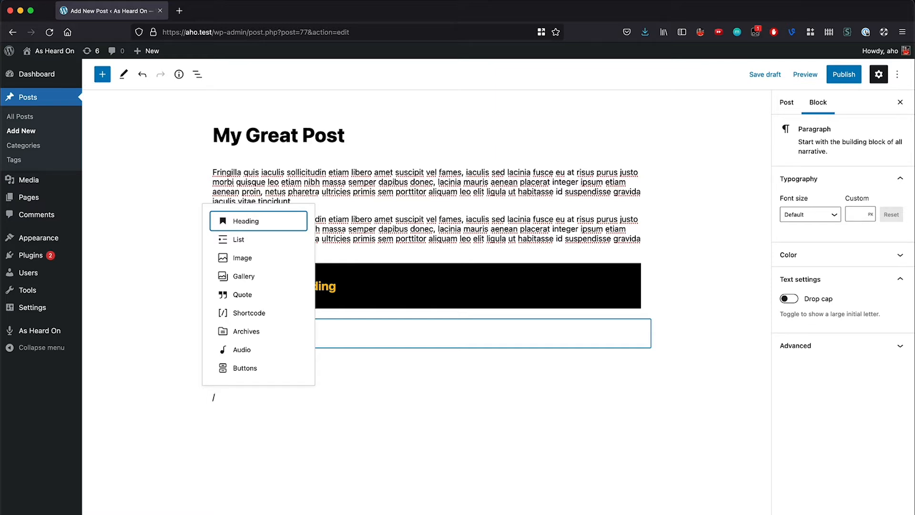
key("Down")
key("Down")
key("Down")
key("Down")
key("Down")
key("Down")
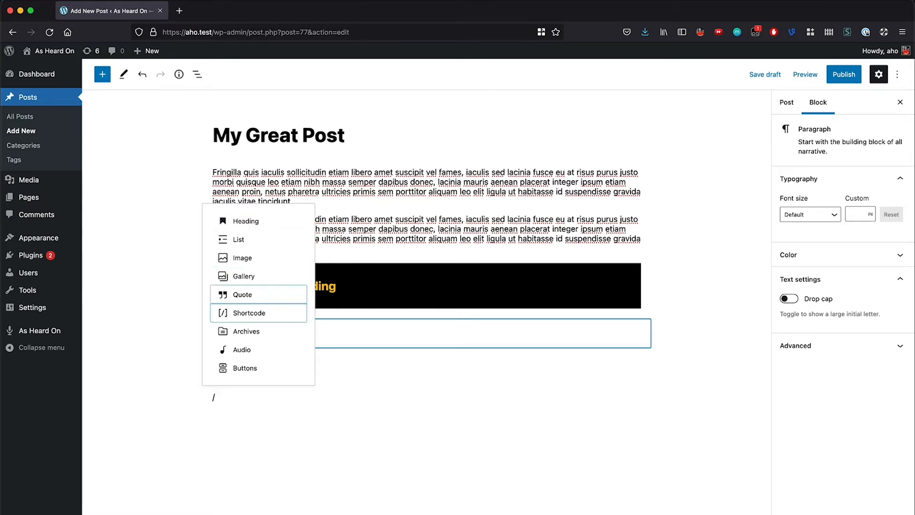
key("Up")
key("Down")
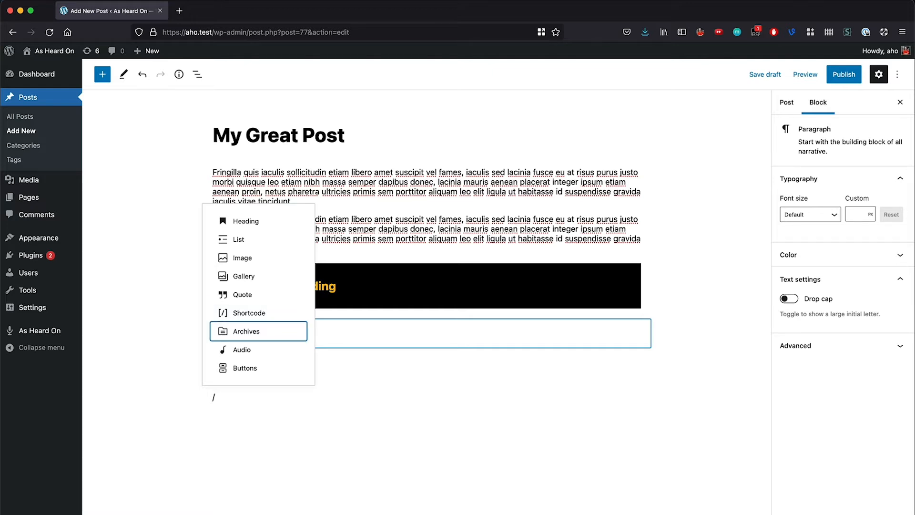
type("code")
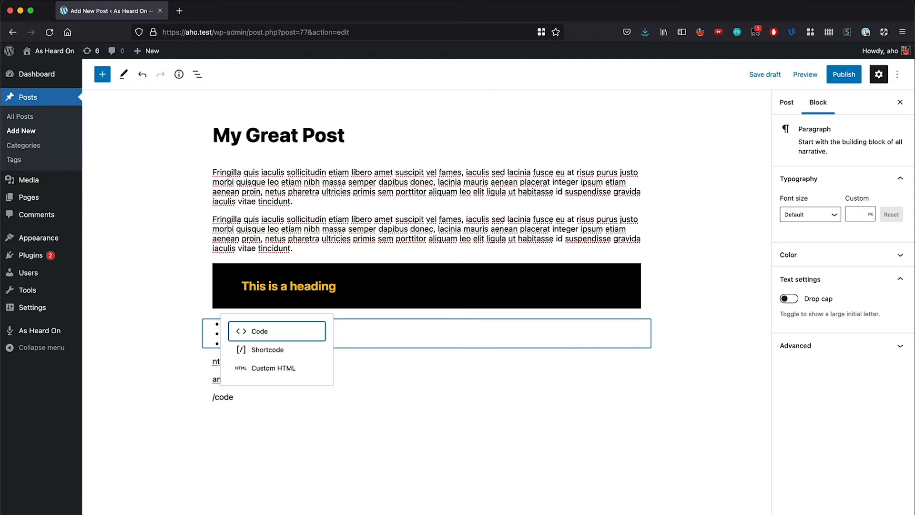
key("BackSpace")
key("BackSpace")
key("BackSpace")
key("BackSpace")
Step: Insert a Quote block at the end reading "This is a great quote", with a first name as its citation
key("Down")
key("Down")
key("Down")
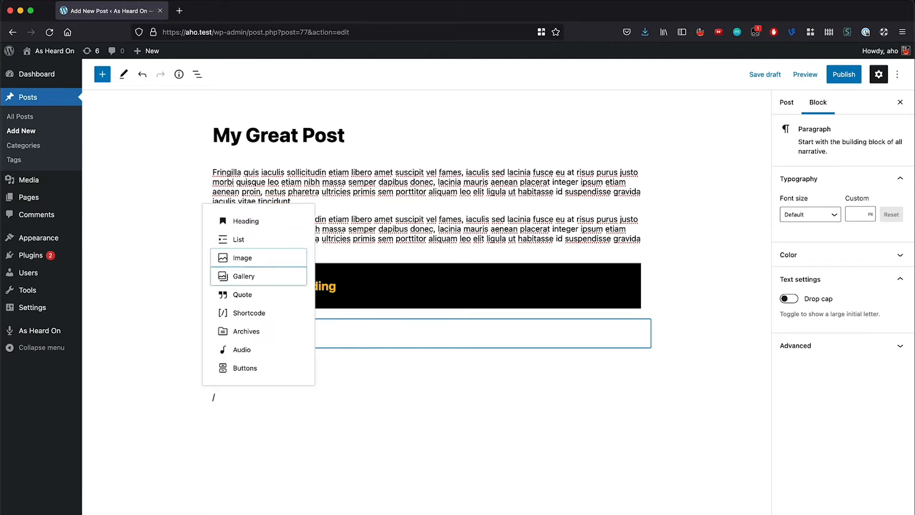
key("Down")
key("Return")
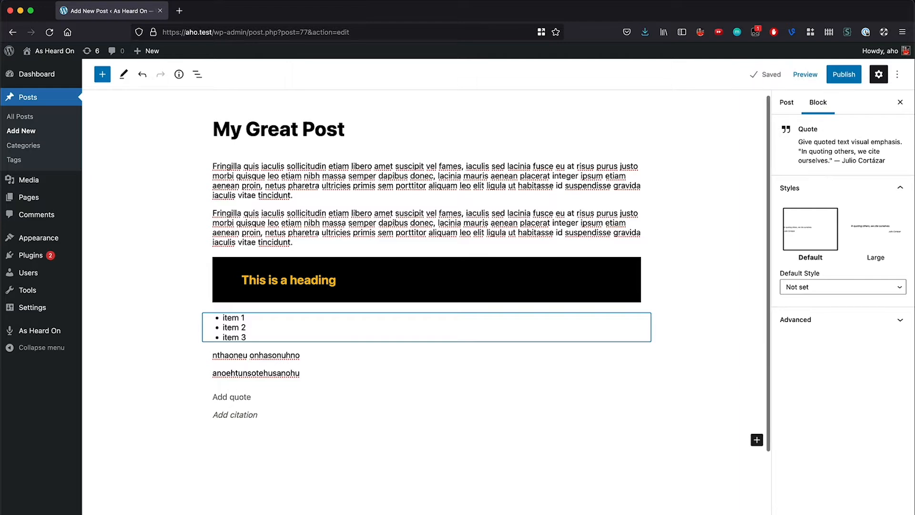
type("This is a g")
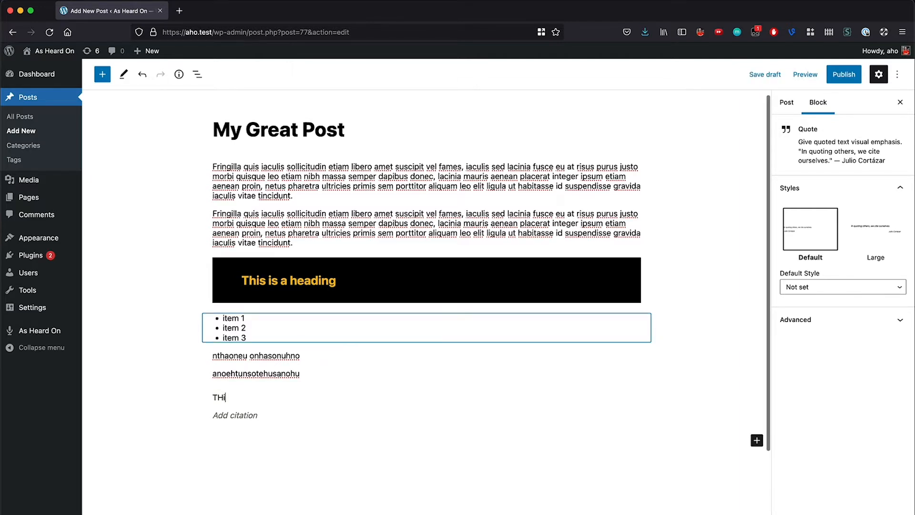
type("reat")
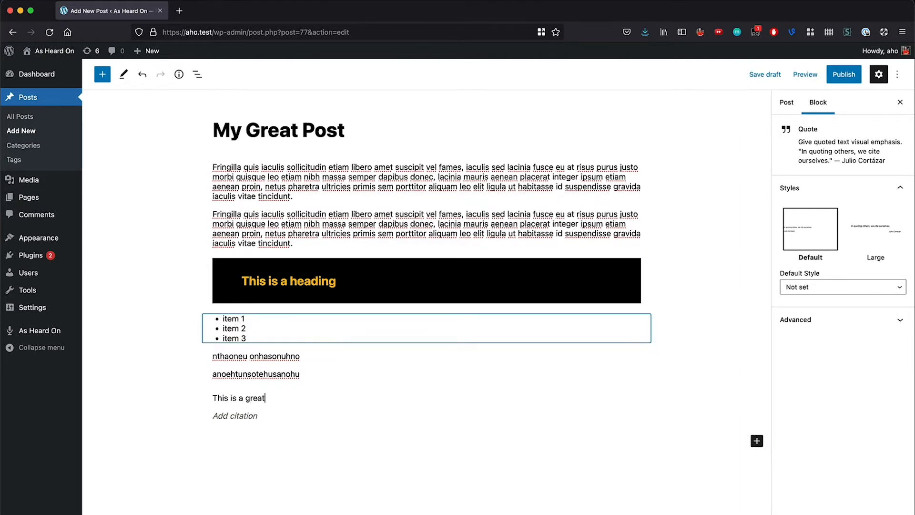
type(" quiote")
type("Dusitn")
left_click(331, 394)
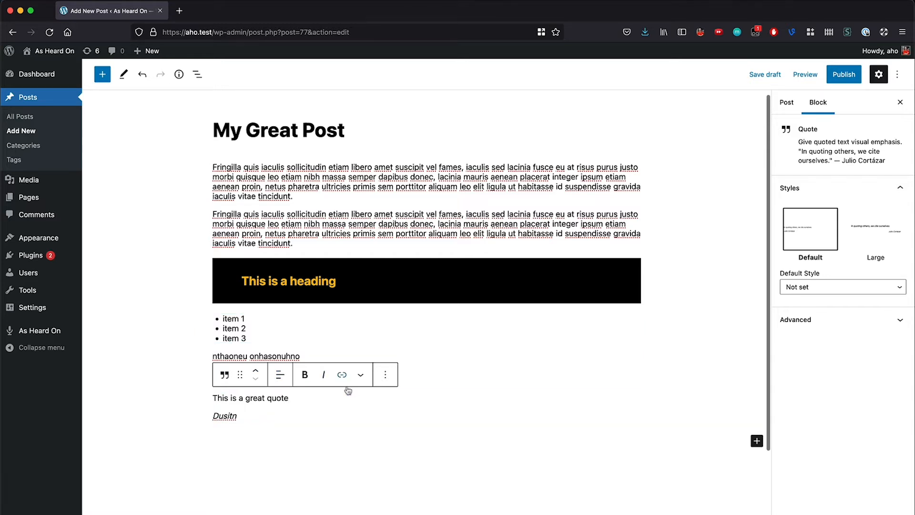
Step: Apply the Large style to the quote, and correct the misspelled name in its citation
left_click(876, 230)
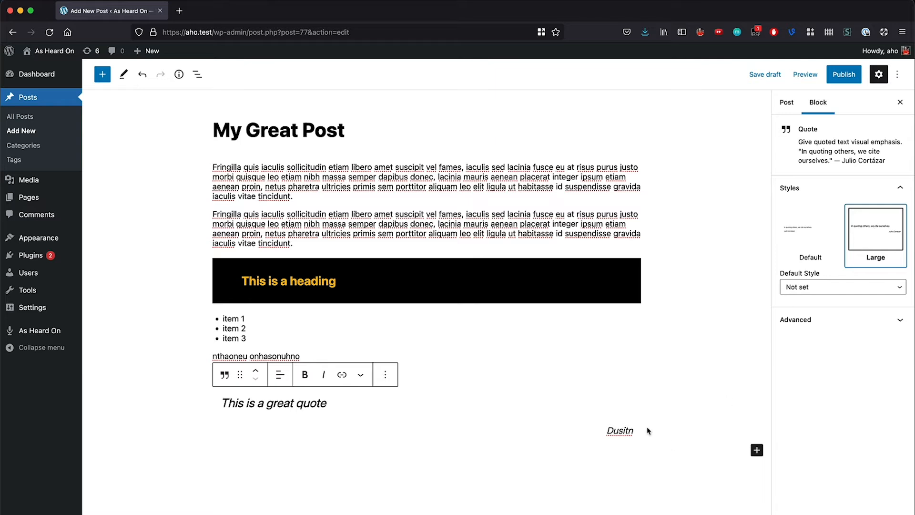
left_click(628, 431)
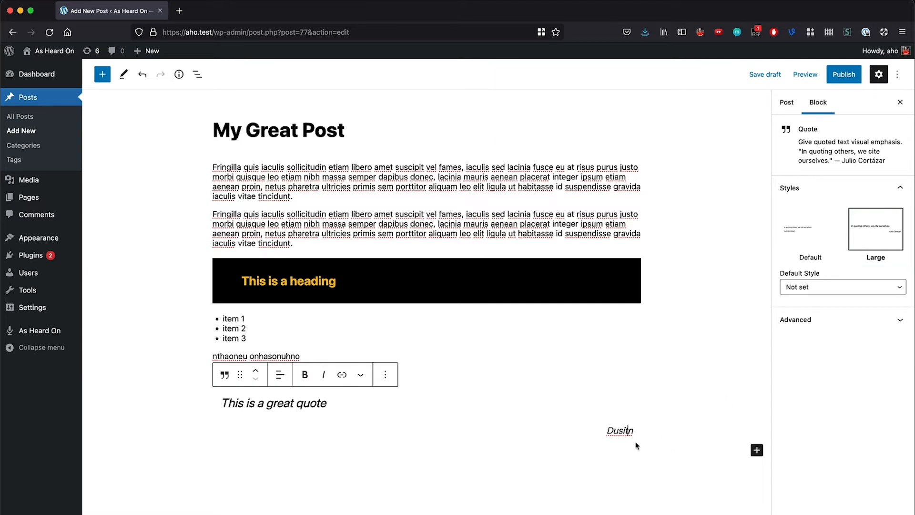
key("BackSpace")
key("Left")
type("t")
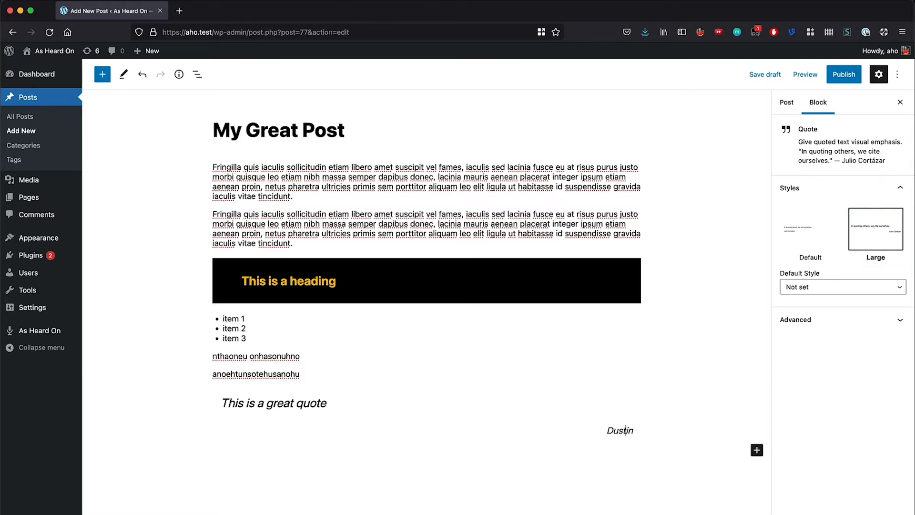
left_click(810, 291)
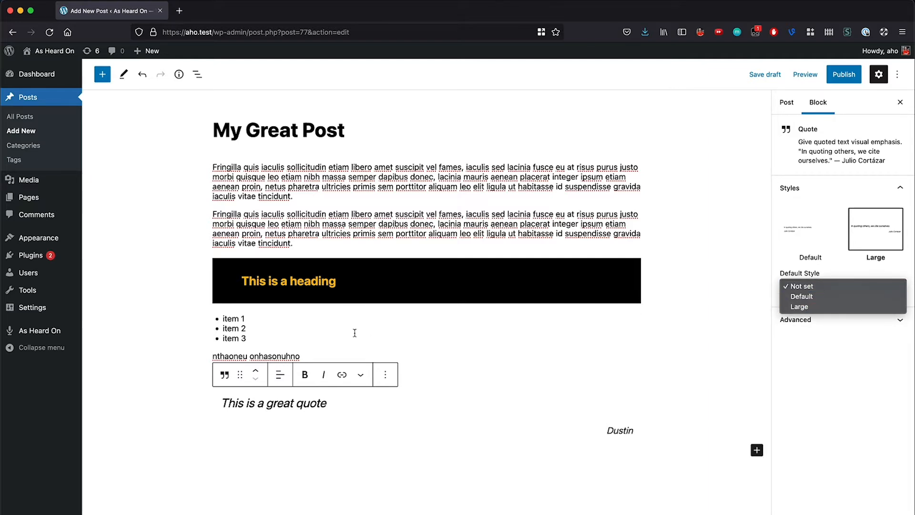
left_click(349, 422)
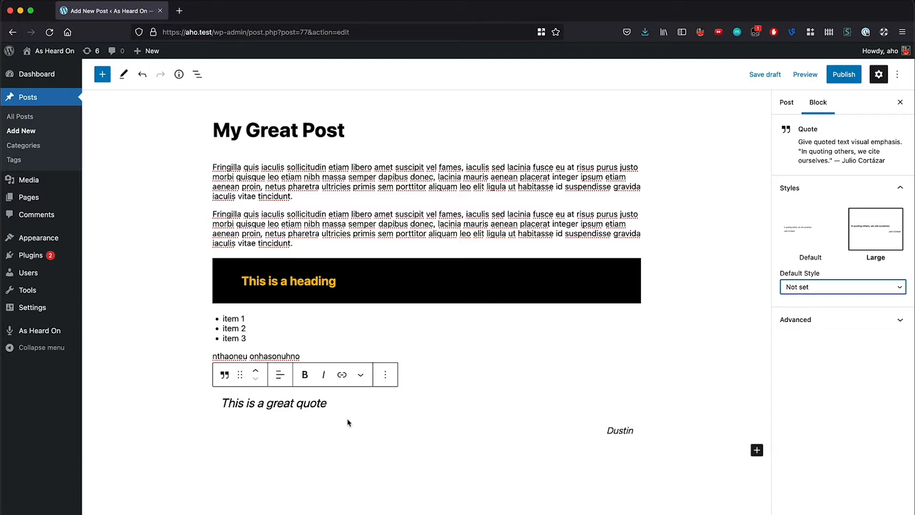
Step: Preview the post in a new tab, and look over the whole page from the title to the comment form
left_click(803, 76)
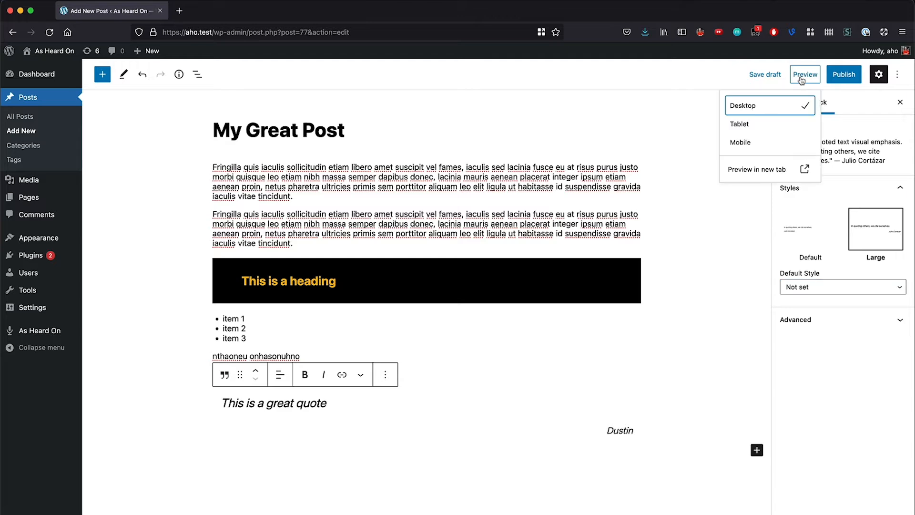
left_click(746, 175)
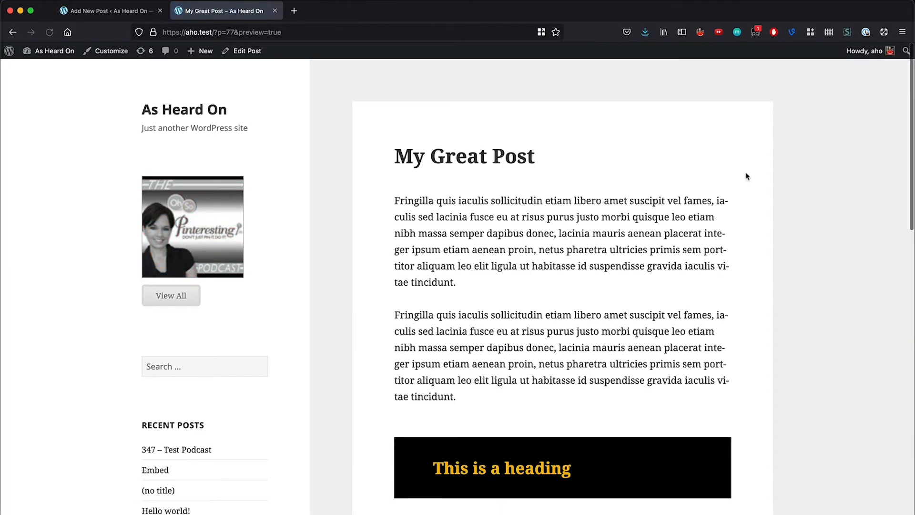
scroll(544, 329, "down", 5)
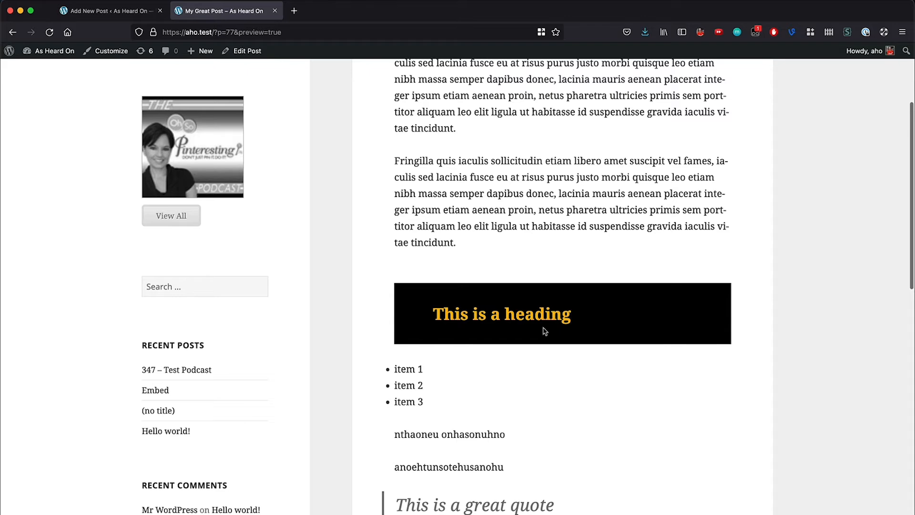
scroll(537, 305, "up", 3)
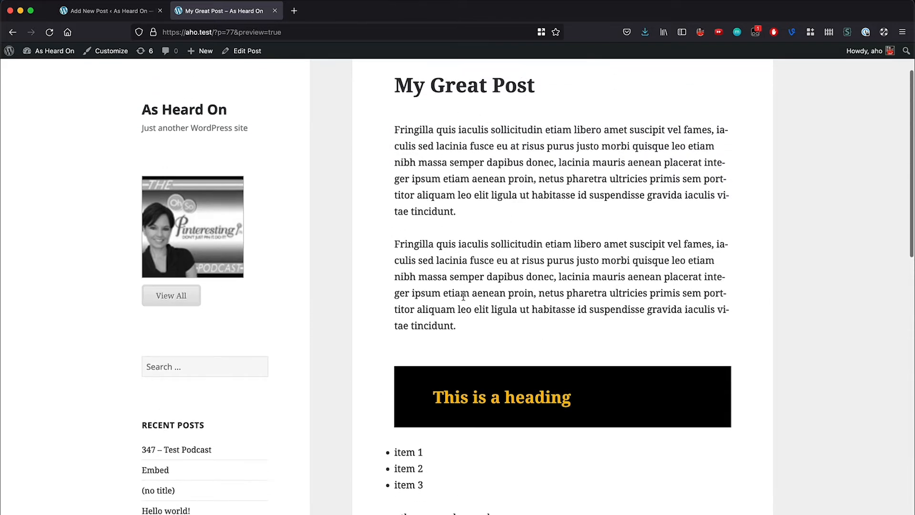
scroll(463, 296, "down", 5)
scroll(451, 328, "down", 3)
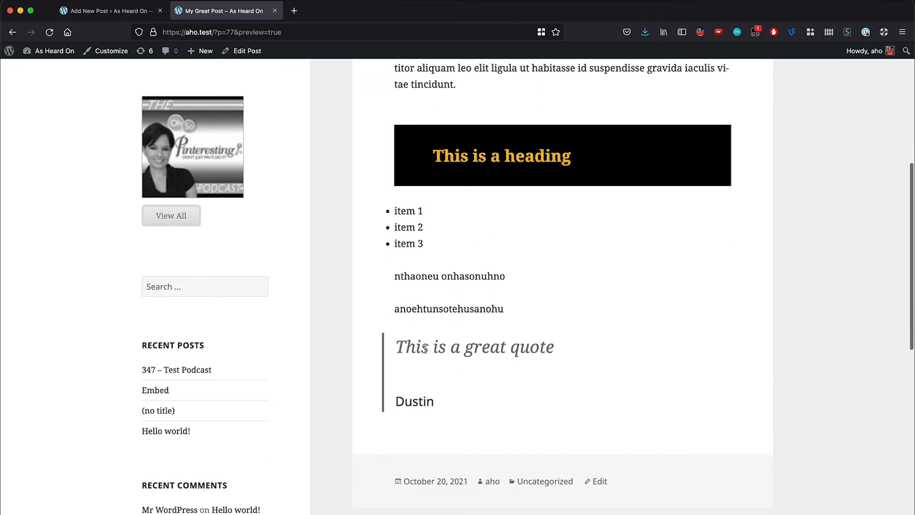
scroll(483, 392, "down", 3)
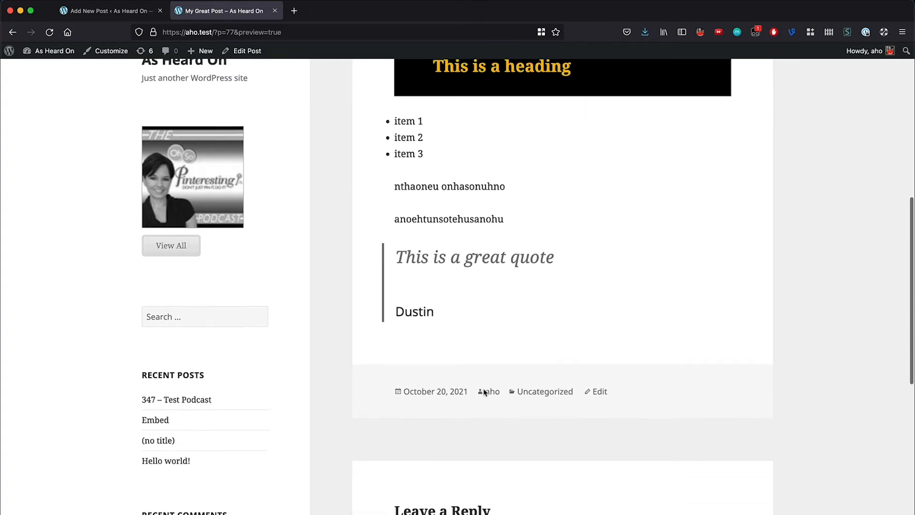
scroll(484, 393, "up", 10)
scroll(484, 392, "down", 12)
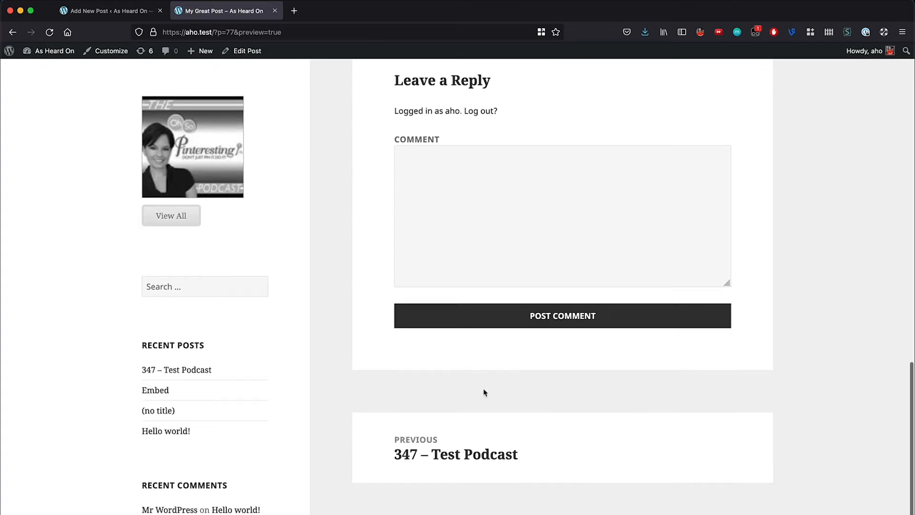
scroll(484, 392, "up", 11)
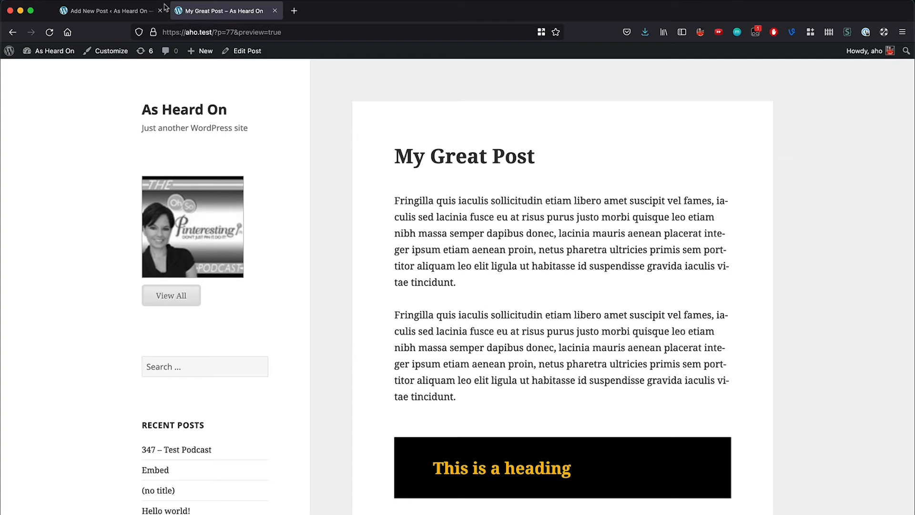
Step: Return from the preview to the post editor and switch it to the code editor
left_click(117, 11)
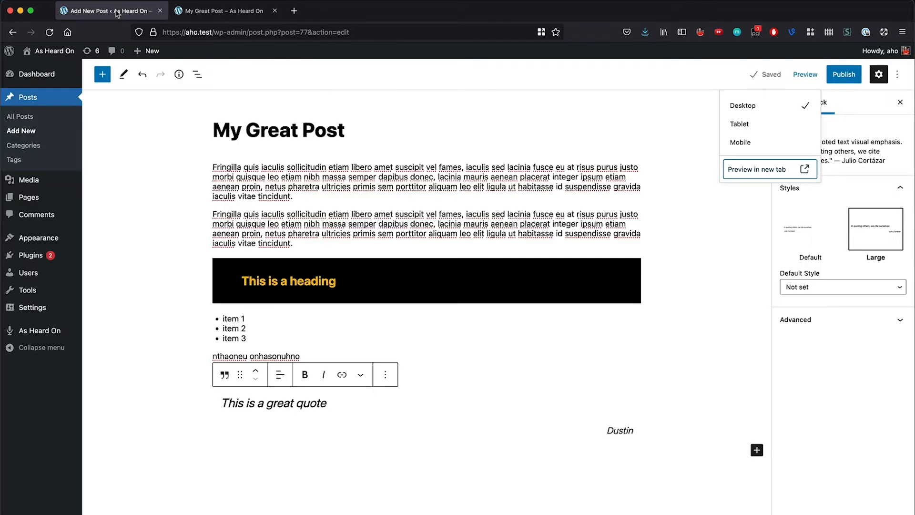
left_click(432, 238)
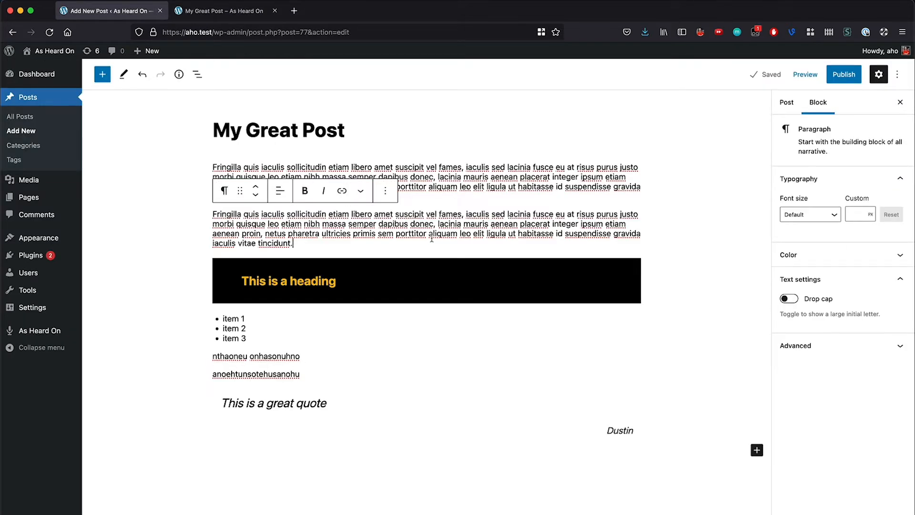
left_click(897, 77)
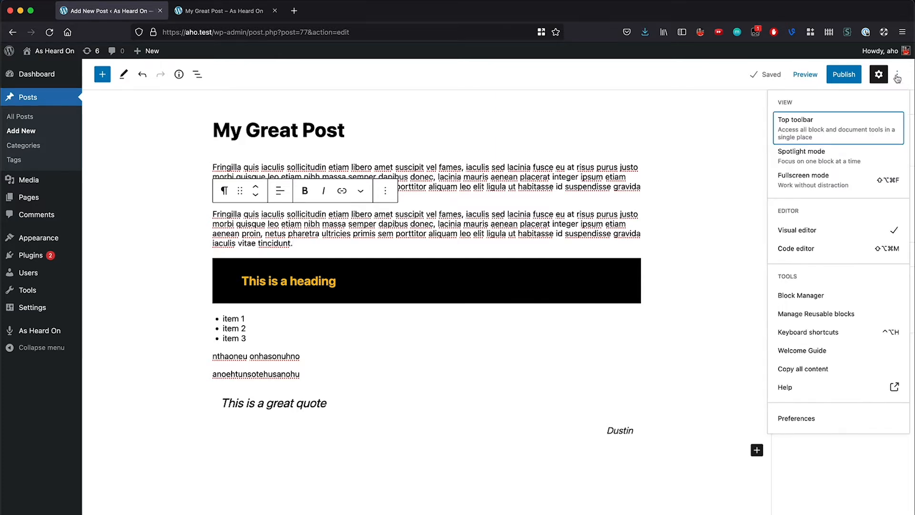
left_click(813, 251)
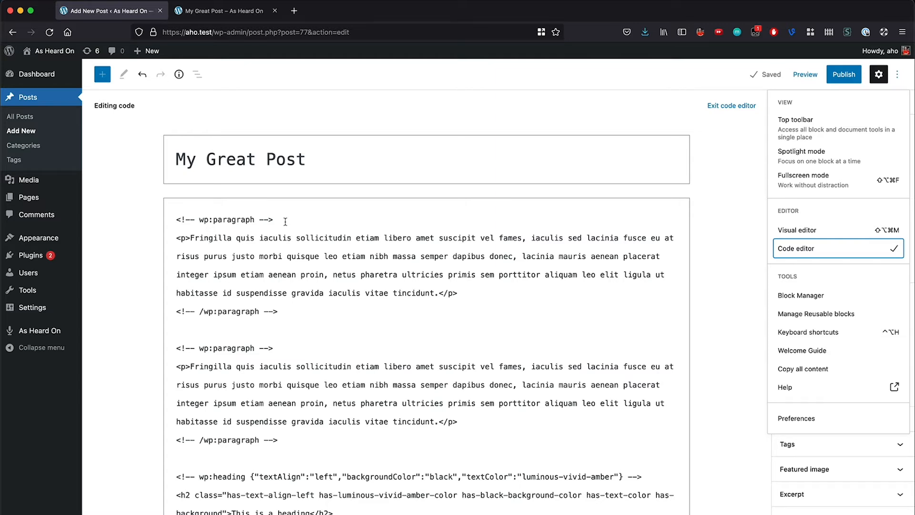
Step: Examine the block markup from the first paragraph comment through the heading attributes to the quote, and return to the visual editor
triple_click(204, 211)
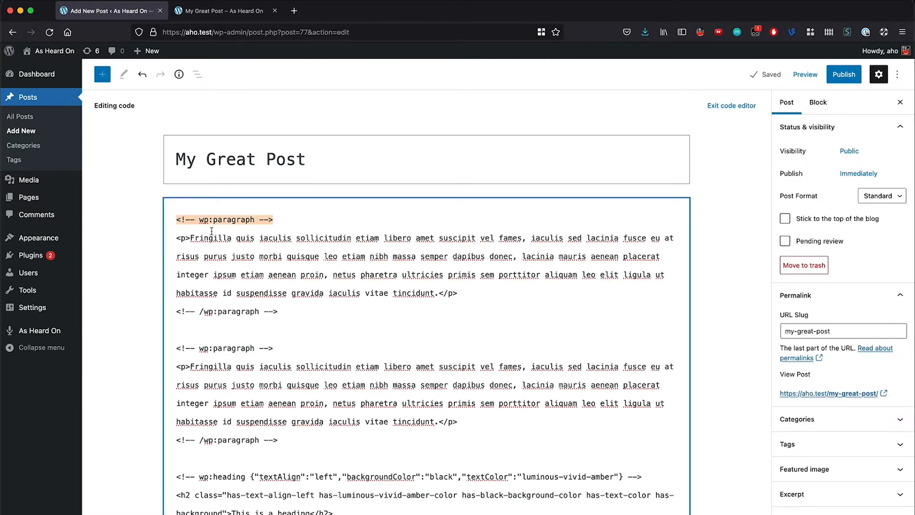
scroll(268, 204, "down", 5)
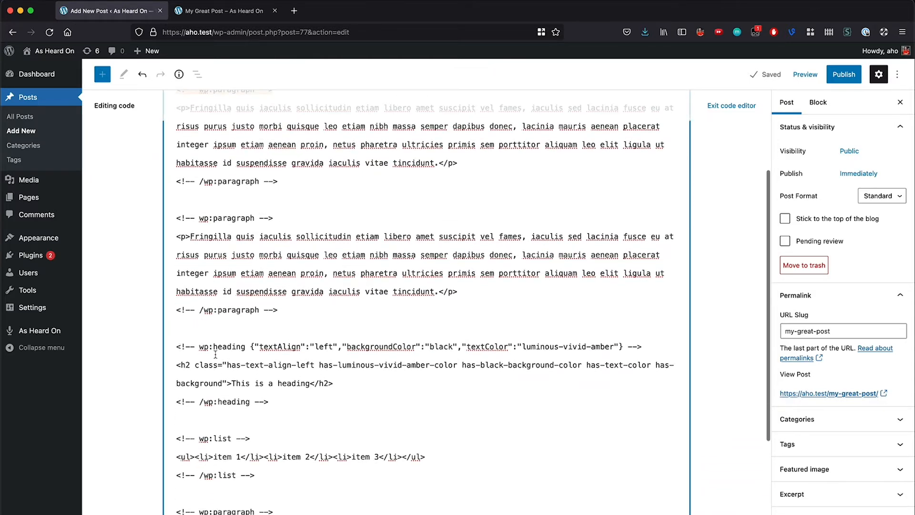
left_click_drag(260, 346, 336, 343)
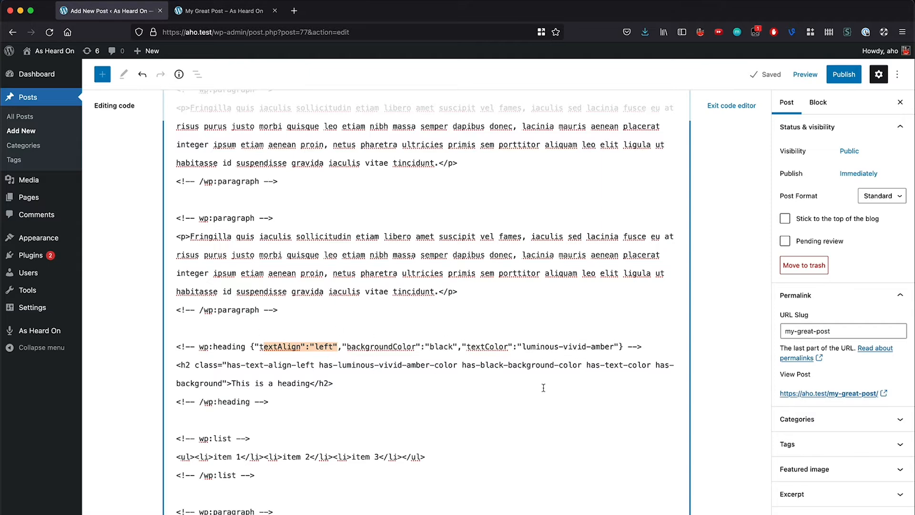
scroll(314, 380, "down", 2)
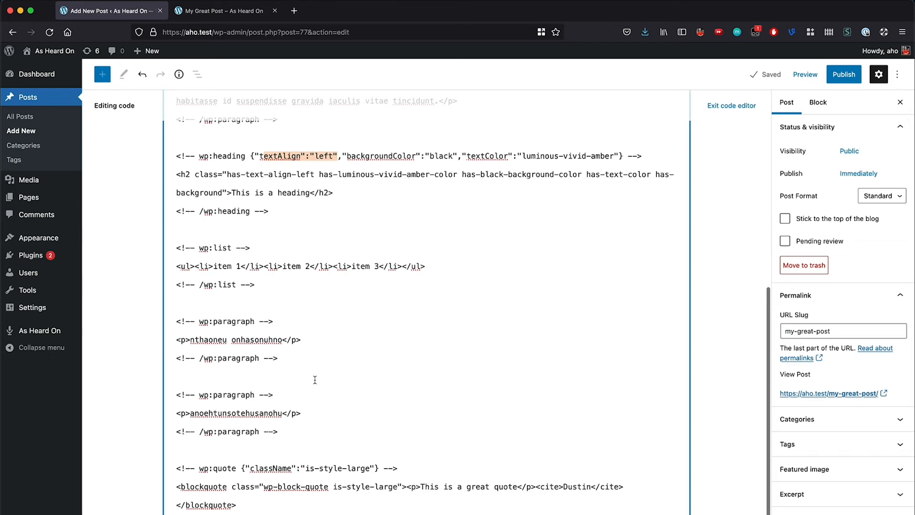
scroll(314, 380, "up", 10)
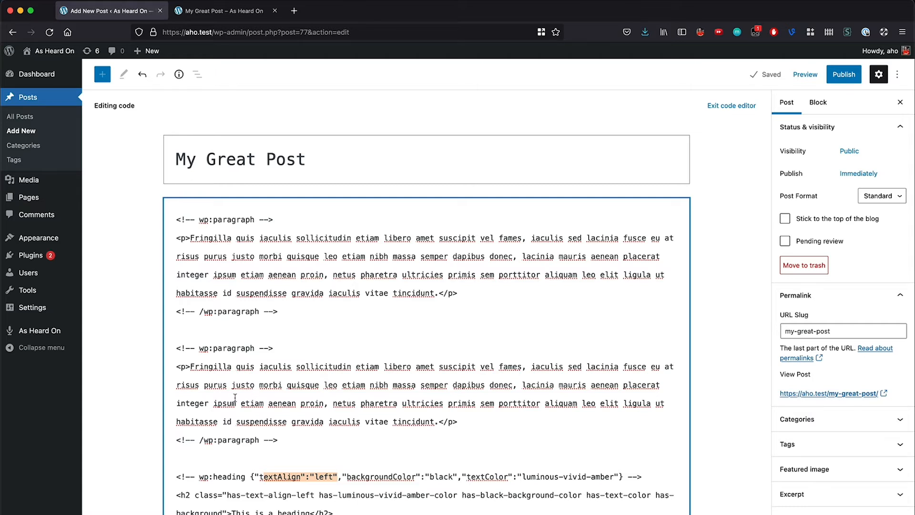
left_click(742, 105)
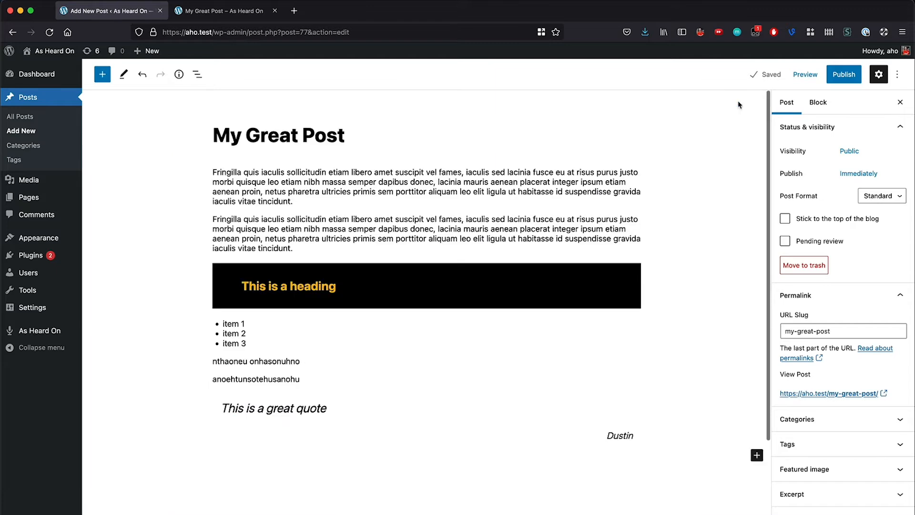
Step: Bring up the Block Manager and look through the blocks listed in each category
left_click(898, 75)
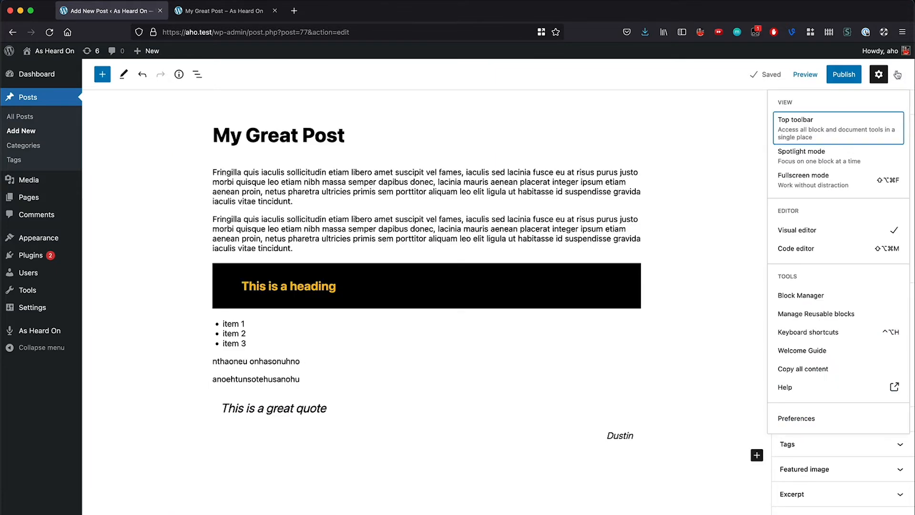
left_click(815, 297)
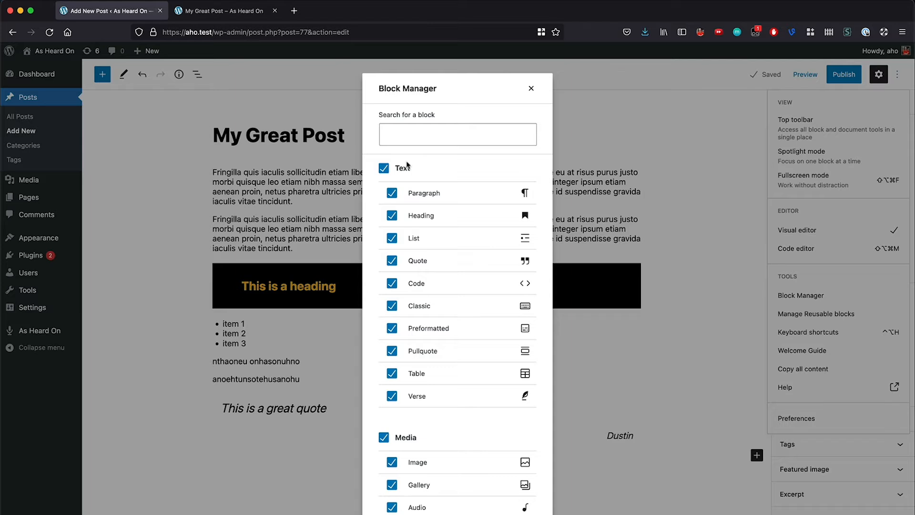
scroll(423, 333, "down", 10)
scroll(424, 333, "down", 1)
scroll(423, 333, "up", 1)
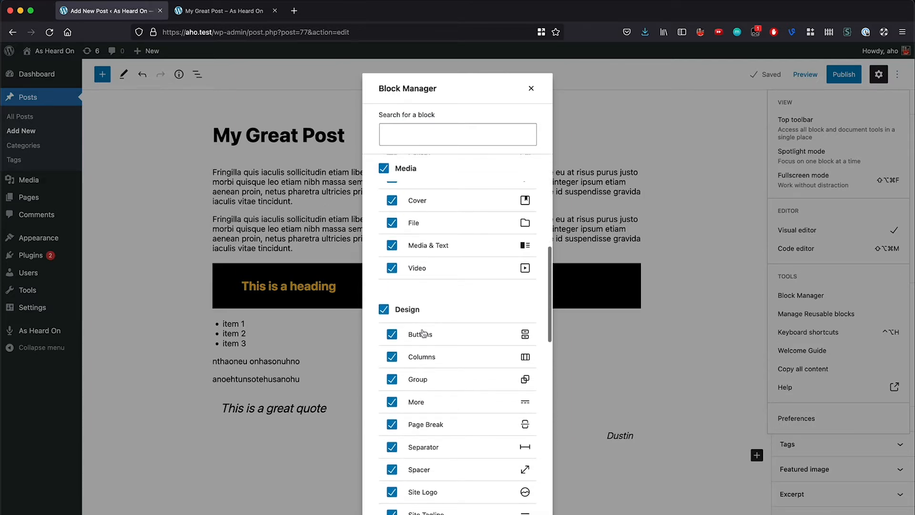
scroll(424, 333, "down", 8)
scroll(412, 291, "down", 1)
scroll(421, 248, "up", 1)
Step: Disable the Verse and Pullquote blocks in the Block Manager, and check the block inserter's Text section
scroll(421, 247, "up", 6)
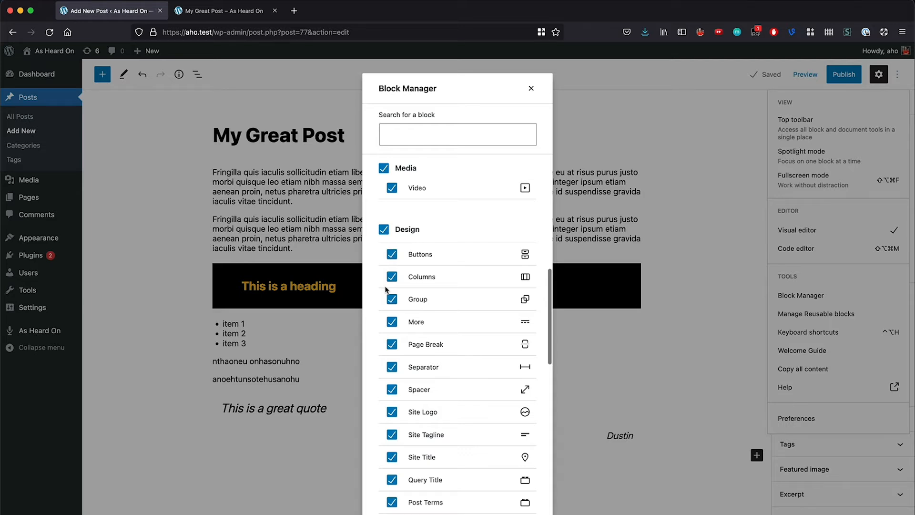
scroll(386, 289, "up", 5)
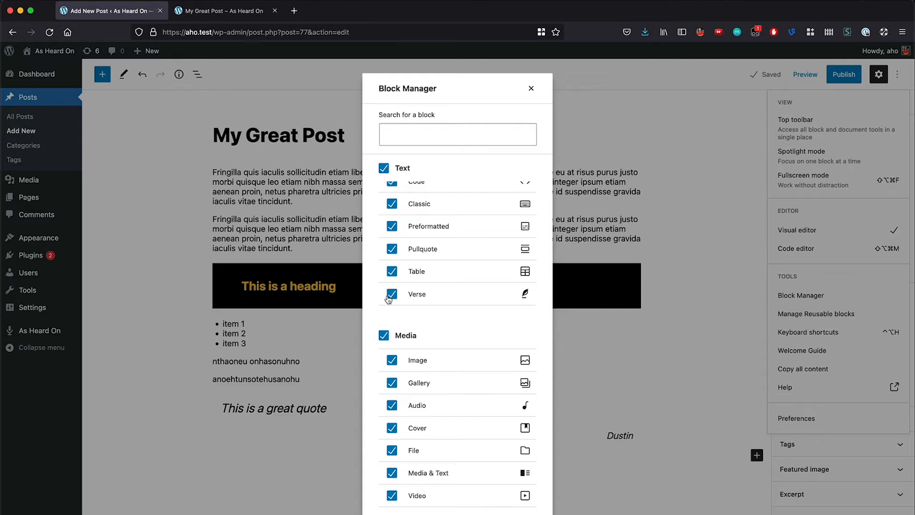
left_click(390, 296)
left_click(392, 268)
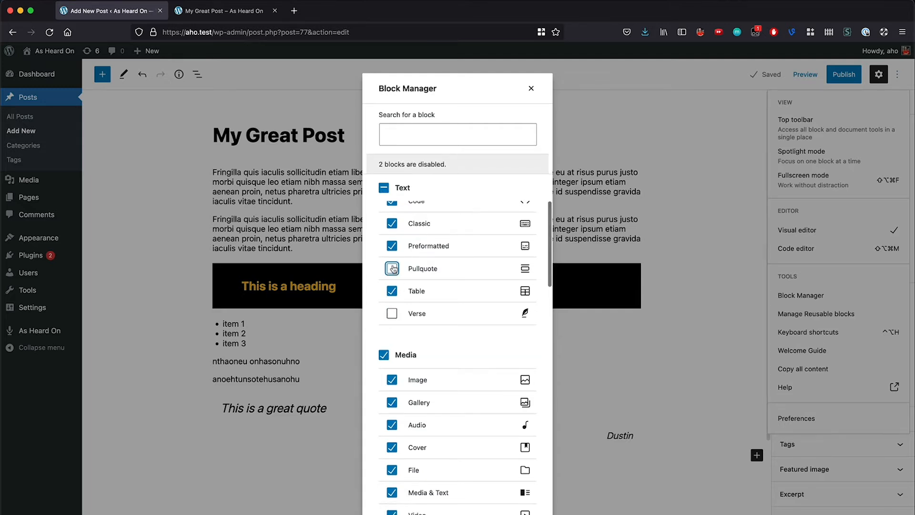
left_click(531, 89)
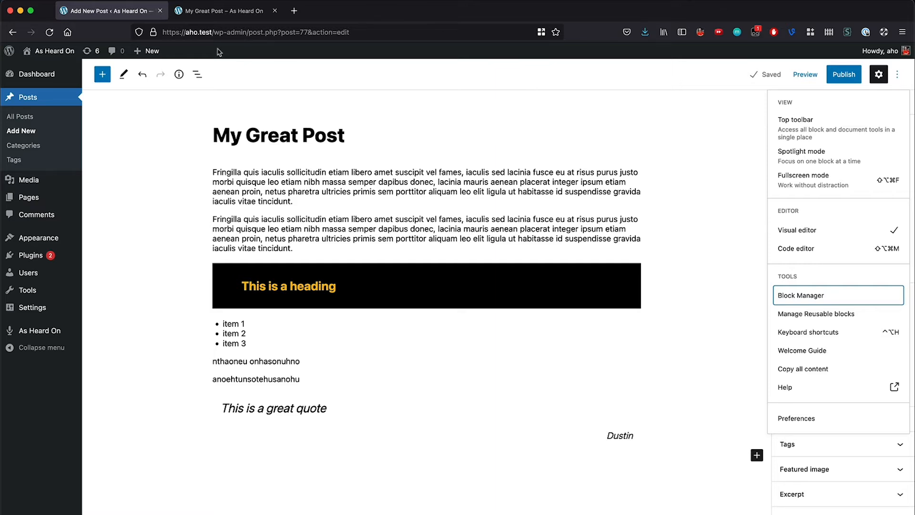
left_click(102, 74)
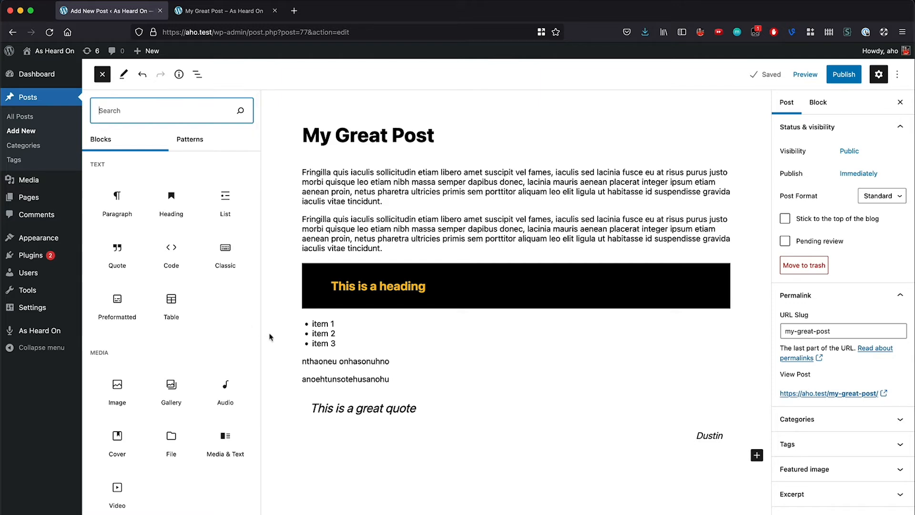
Step: Insert a Classic block below the quote, finding it with the slash search "cla"
left_click(321, 425)
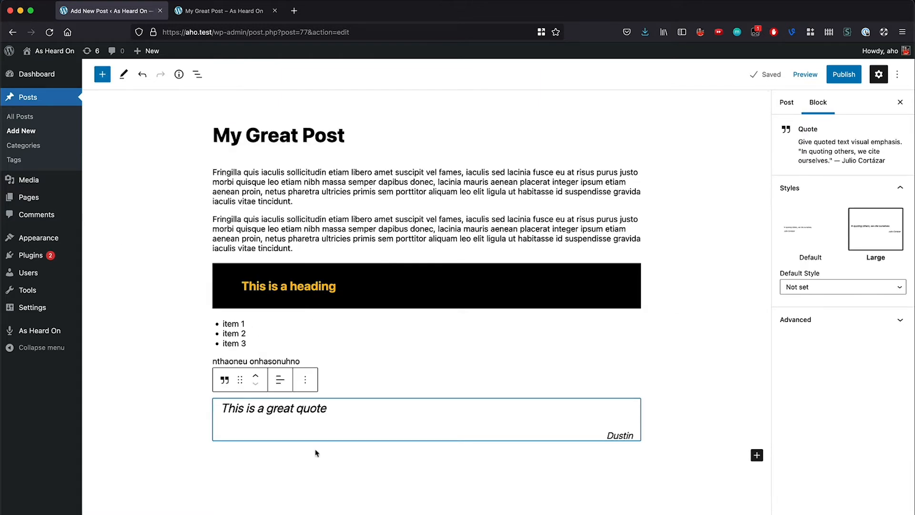
left_click(313, 461)
type("th")
key("BackSpace")
key("BackSpace")
type("/cla")
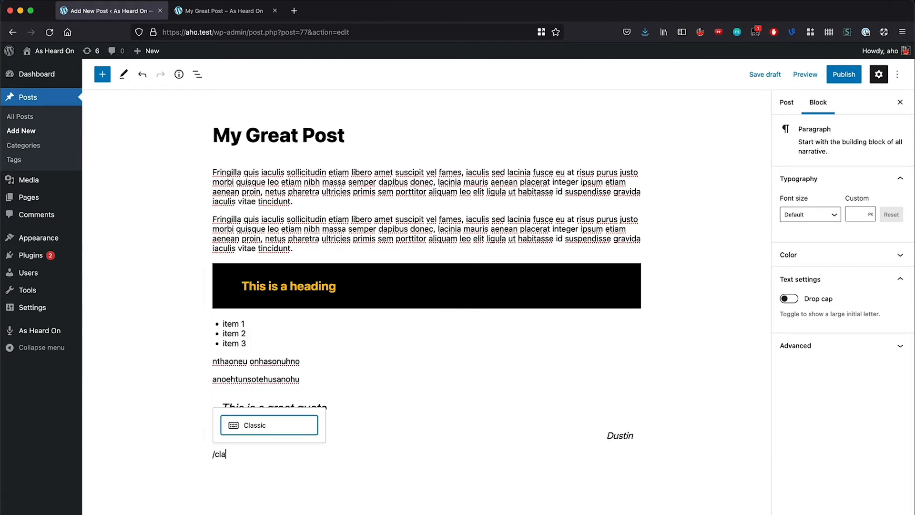
key("Return")
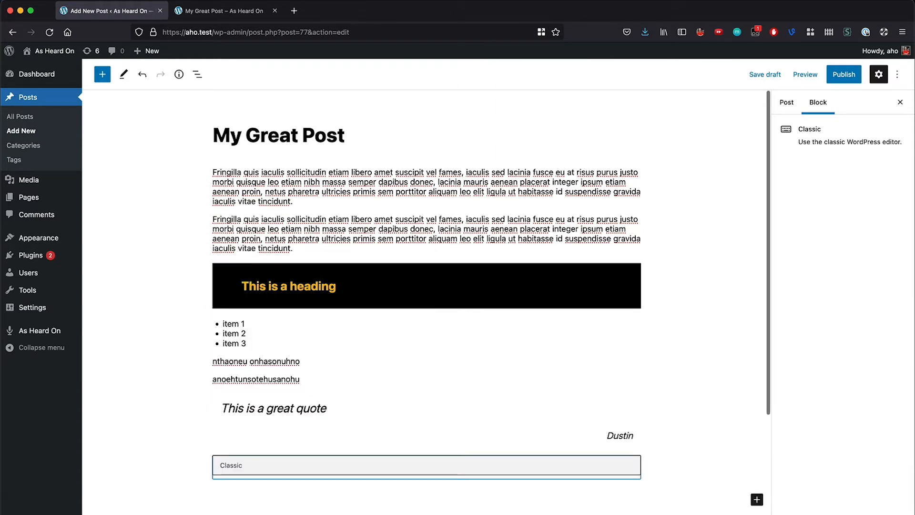
scroll(357, 428, "down", 3)
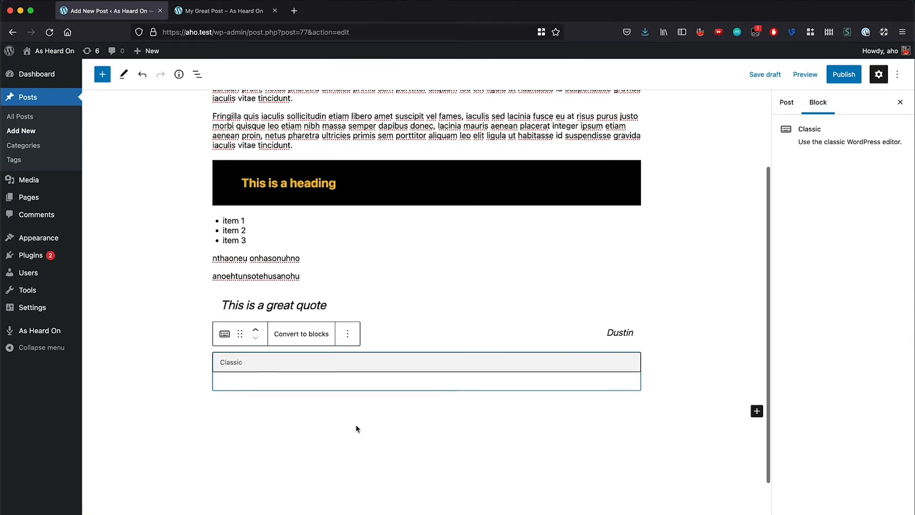
Step: Fill the Classic block with the placeholder paragraph starting "Fringilla quis iaculis sollicitudin"
left_click(267, 364)
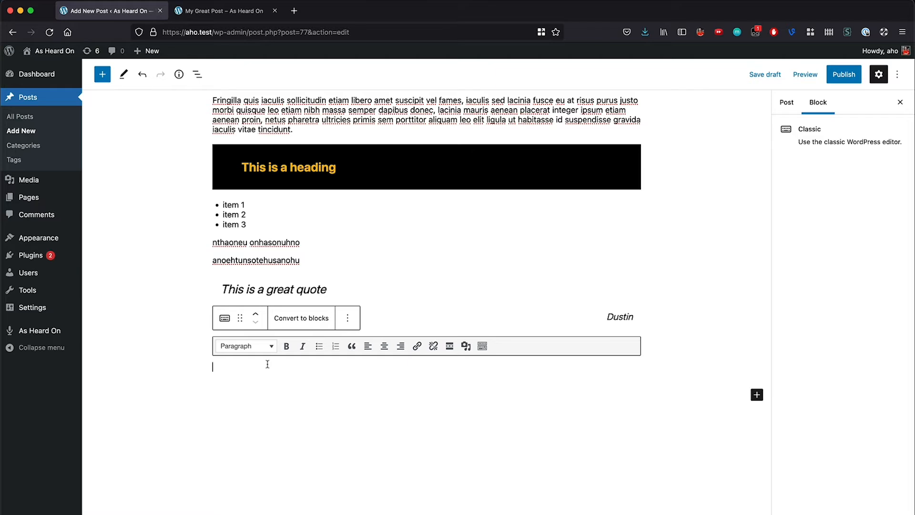
type("Il`")
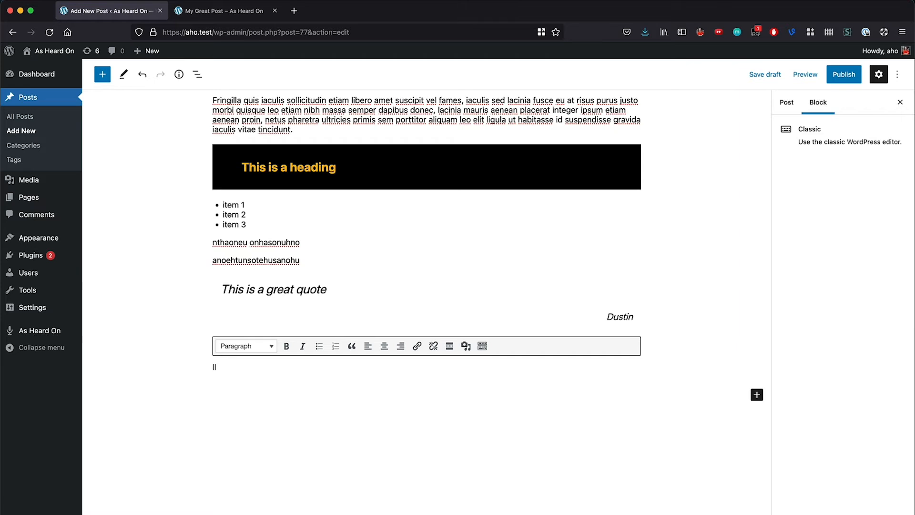
type("Fringilla quis iaculis sollicitudin etiam libero amet suscipit vel fames, iaculis sed lacinia fusce eu at risus purus justo morbi quisque leo etiam nibh massa semper dapibus donec, lacinia mauris aenean placerat integer ipsum etiam aenean proin, netus pharetra ultricies primis sem porttitor aliquam leo elit ligula ut habitasse id suspendisse gravida iaculis vitae tincidunt.")
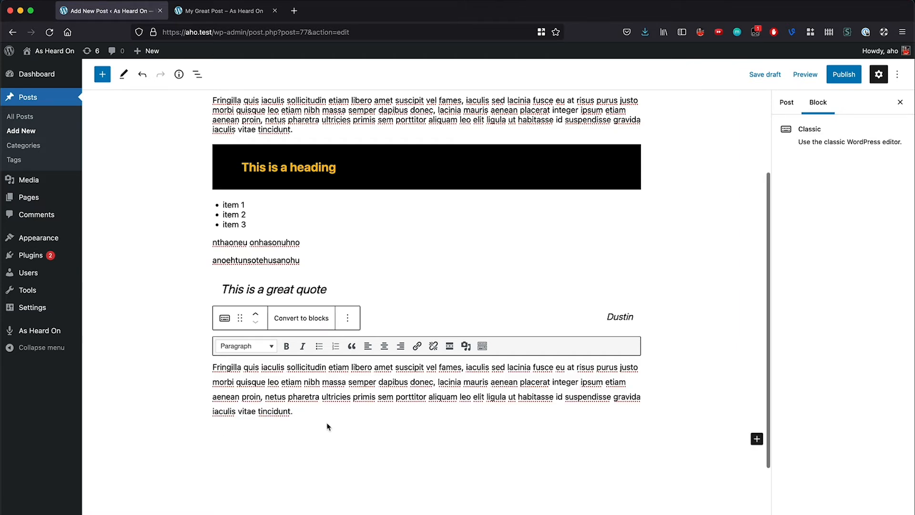
Step: Make the word "ultricies" bold in the Classic block, and switch bulleted list formatting on and back off
double_click(343, 396)
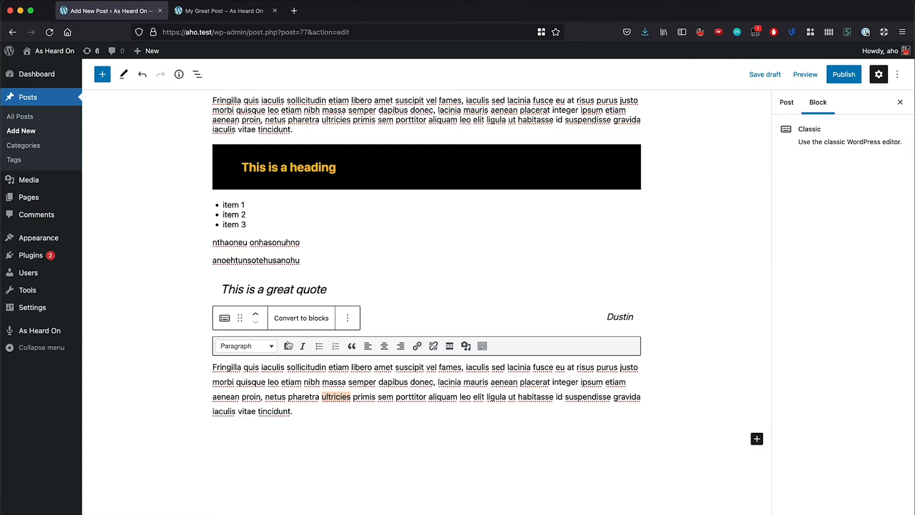
left_click(287, 346)
left_click(319, 346)
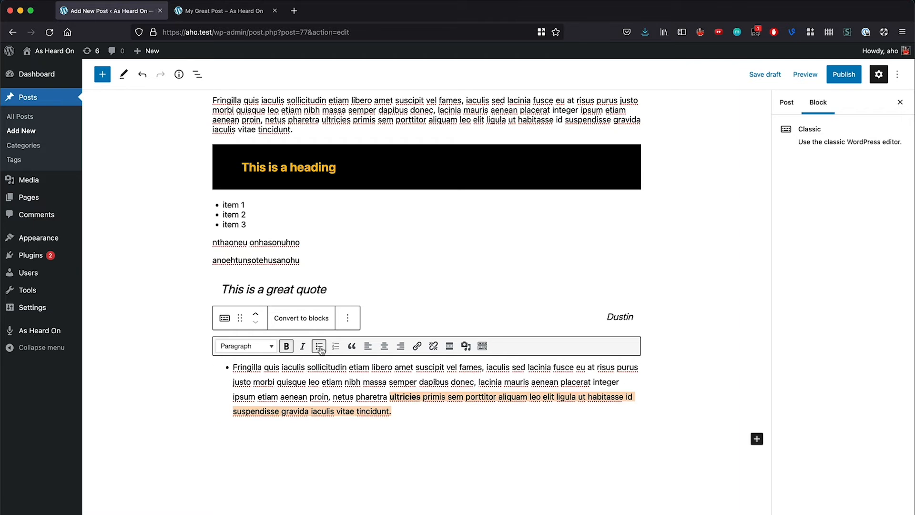
left_click(319, 346)
Step: Add the filler lines "nouhtnotehu" and "onetuhnotheu", a blank line, and "onthoenuthn" below the Classic block's paragraph
left_click(341, 410)
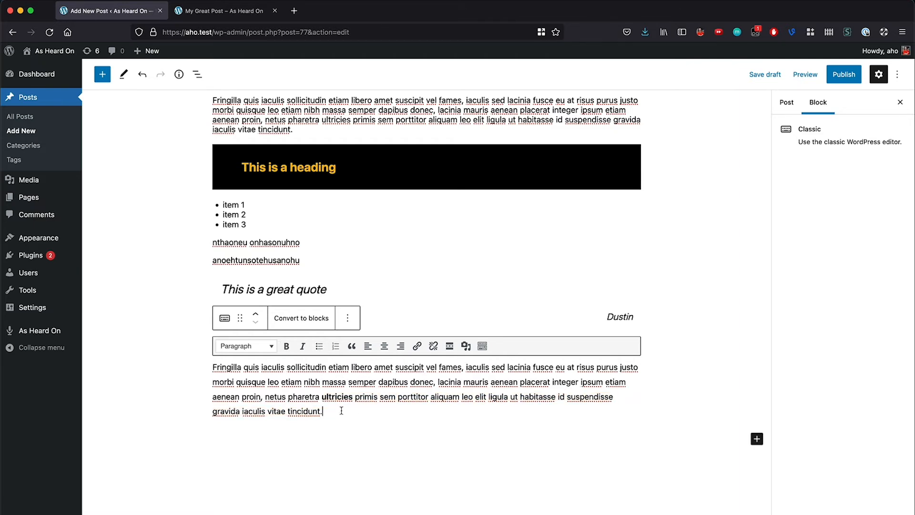
key("Return")
type("nouhtnotehu")
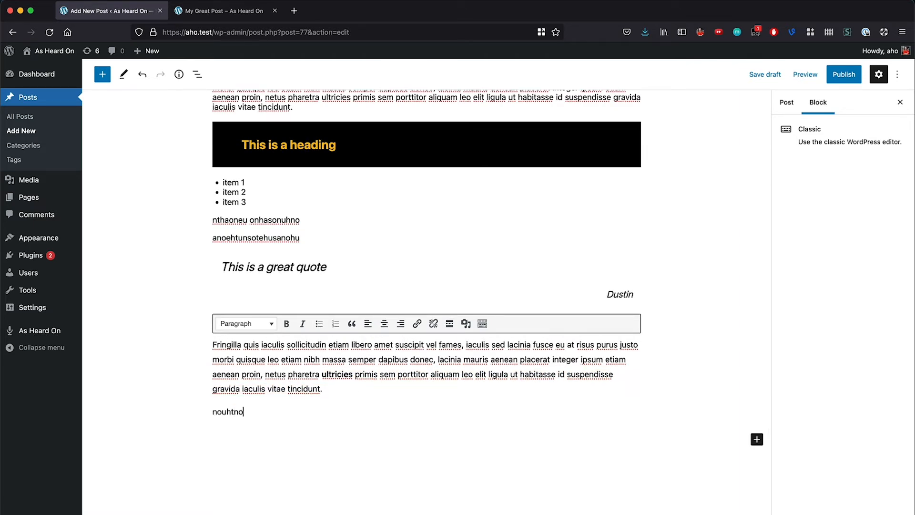
key("Return")
type("onetuhnotheu")
key("Return")
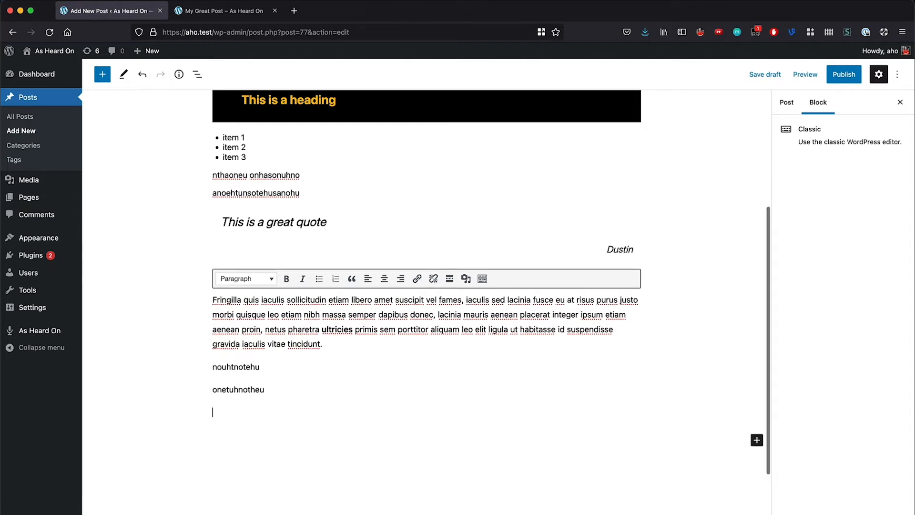
key("Return")
type("onthoenuthn")
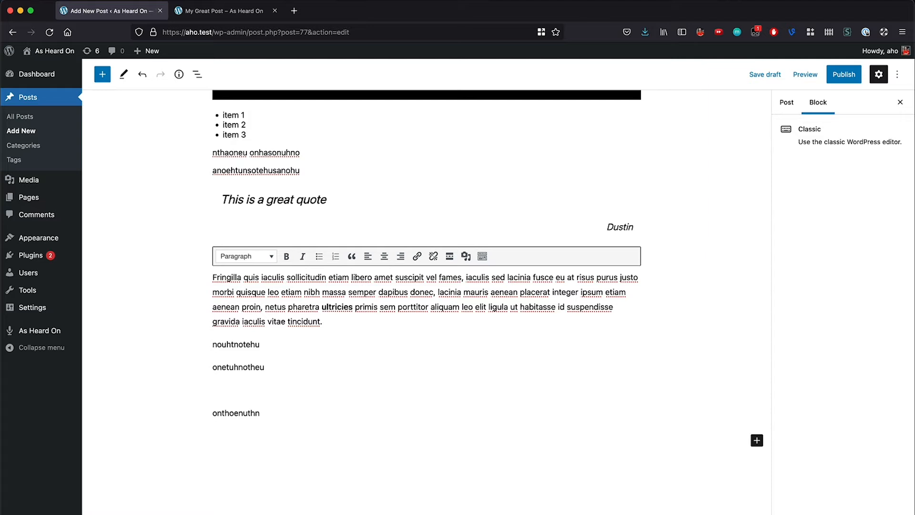
key("super+s")
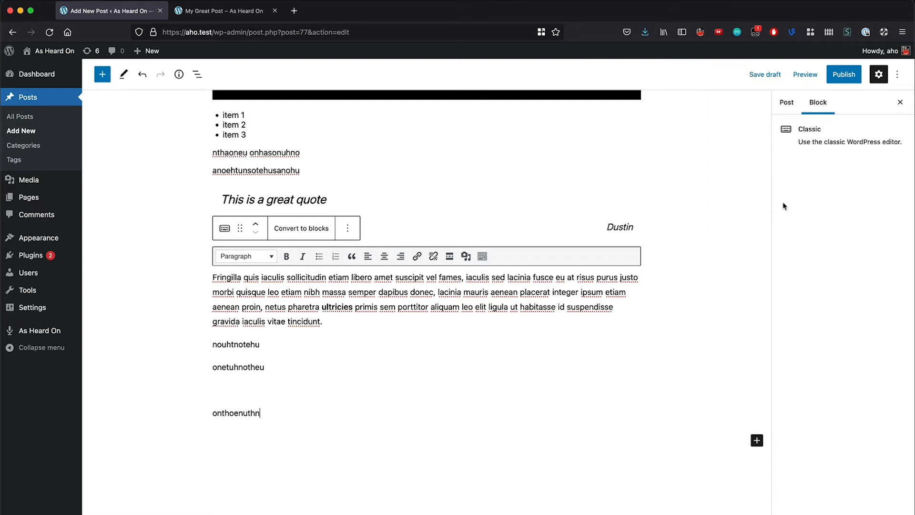
left_click(898, 74)
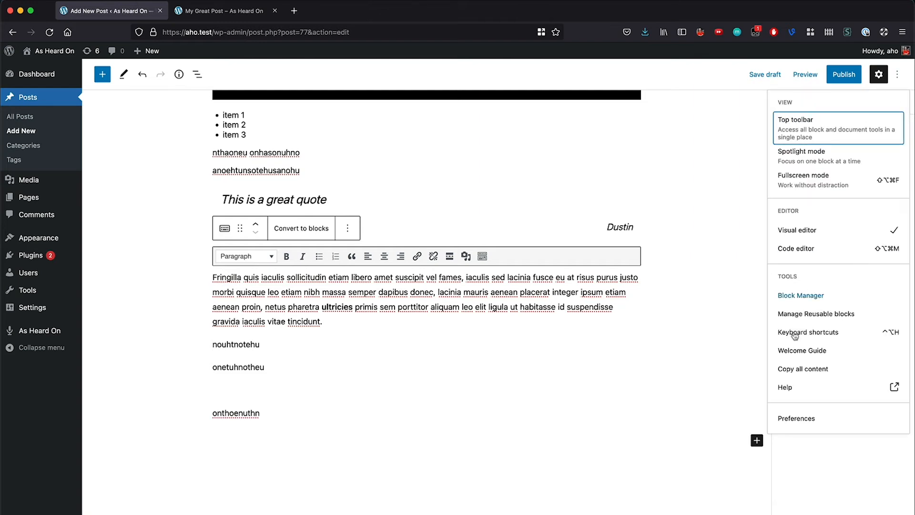
left_click(803, 314)
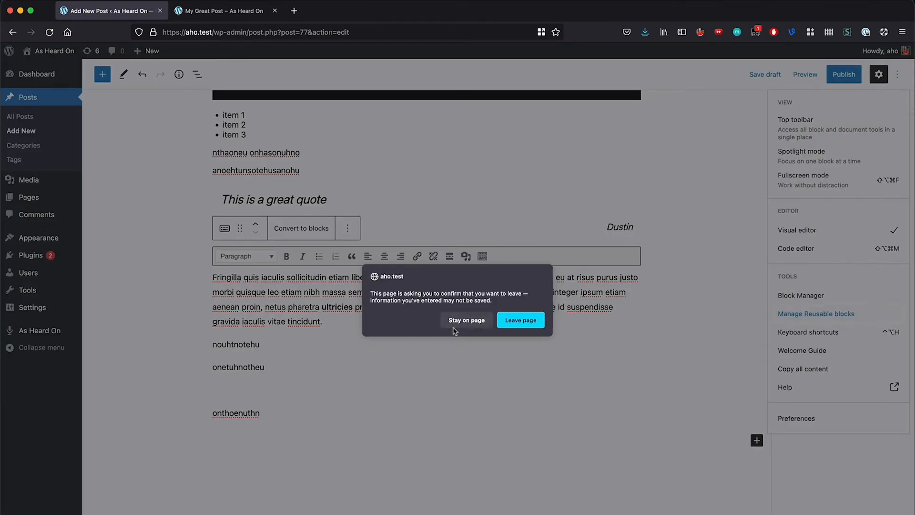
left_click(463, 320)
left_click(278, 411)
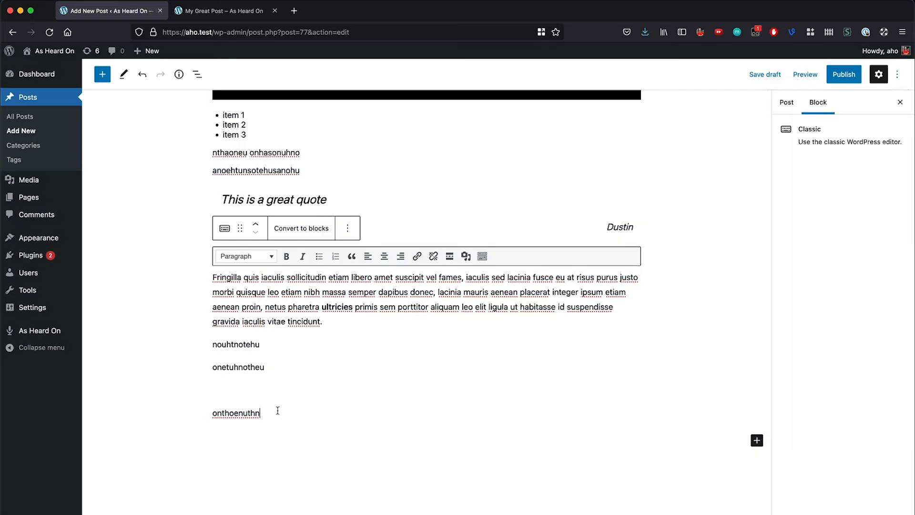
Step: Add an empty paragraph block below the Classic block and convert the Classic block into individual blocks
key("Return")
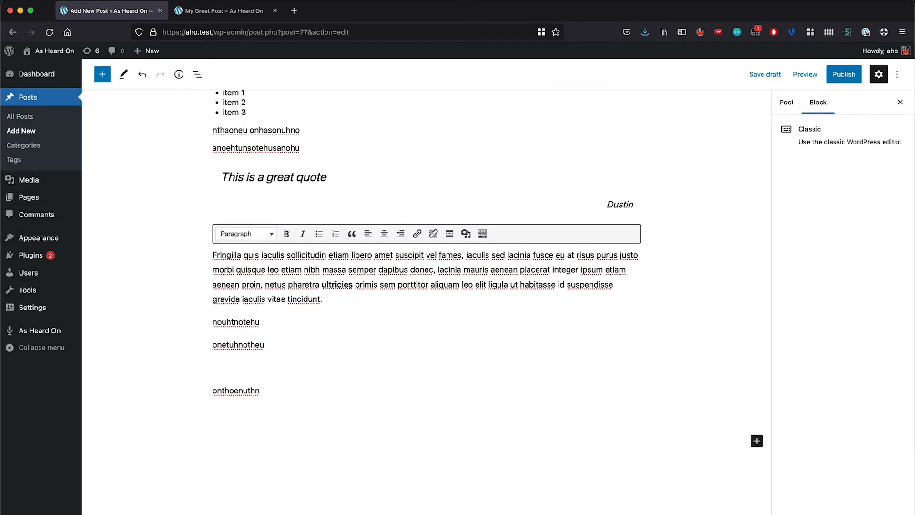
left_click(257, 439)
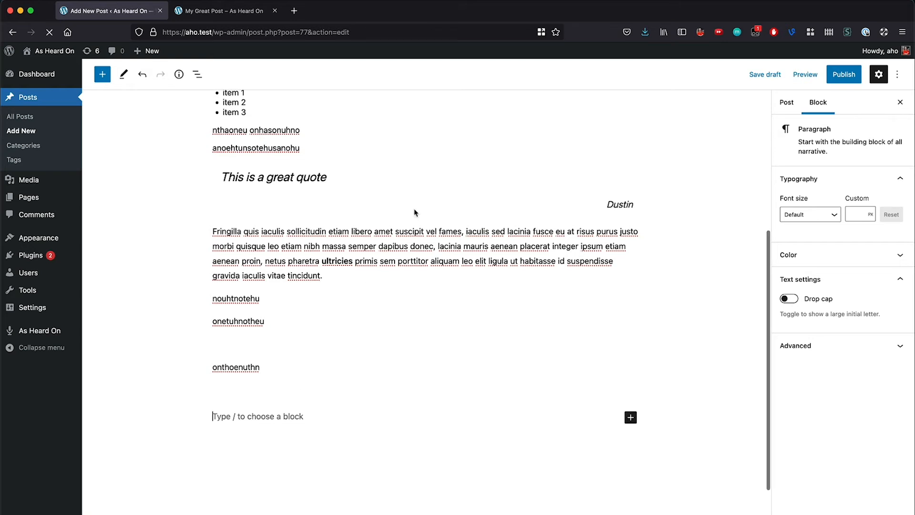
left_click(232, 234)
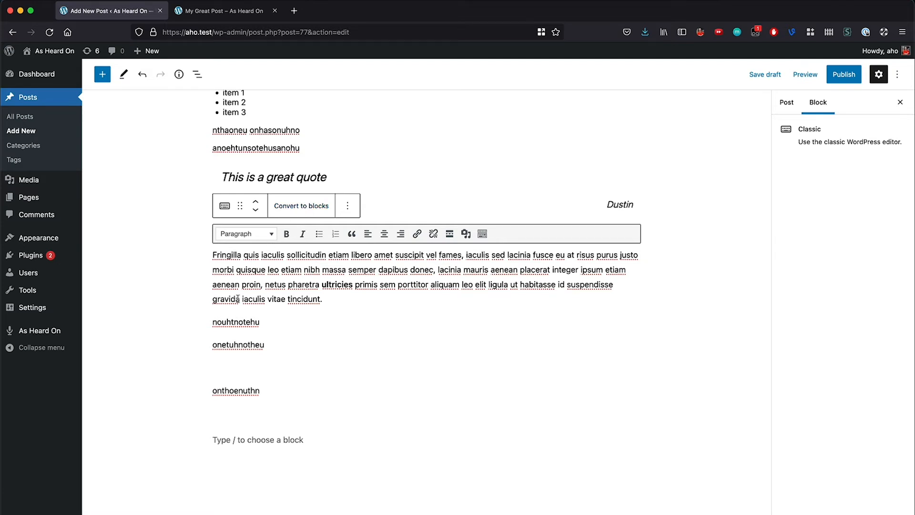
left_click(320, 210)
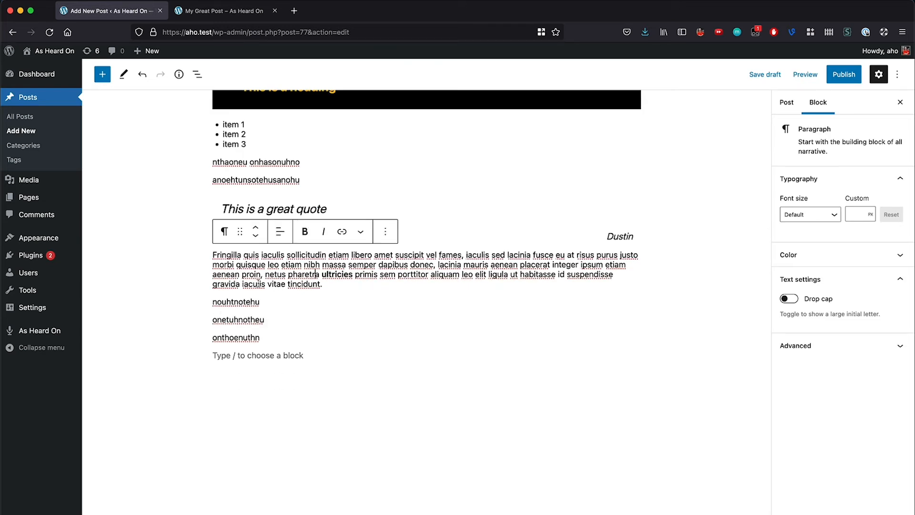
left_click(238, 356)
scroll(240, 355, "down", 1)
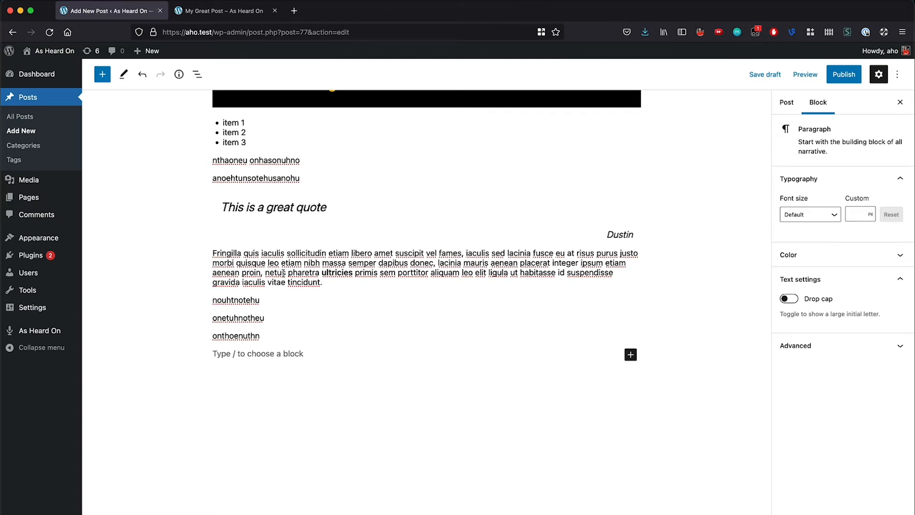
Step: Save the black "This is a heading" block as a reusable block named "Heading"
scroll(283, 272, "up", 5)
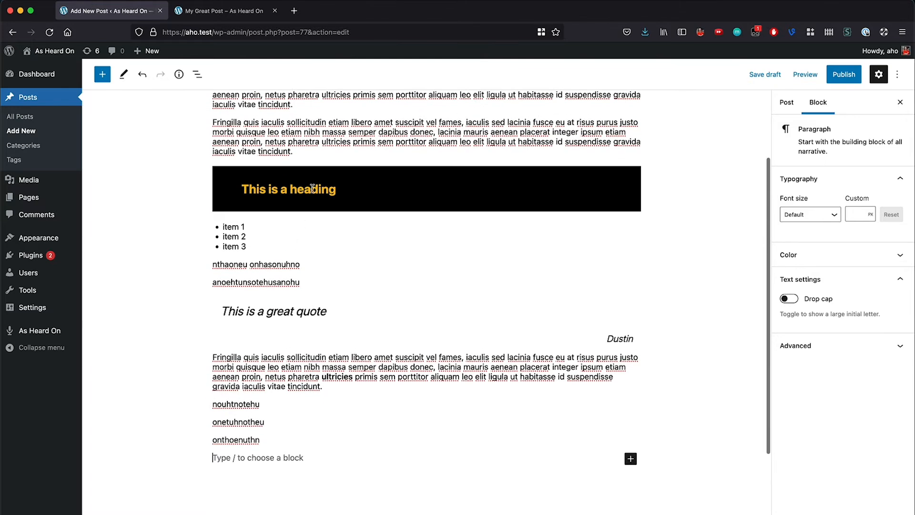
left_click(312, 189)
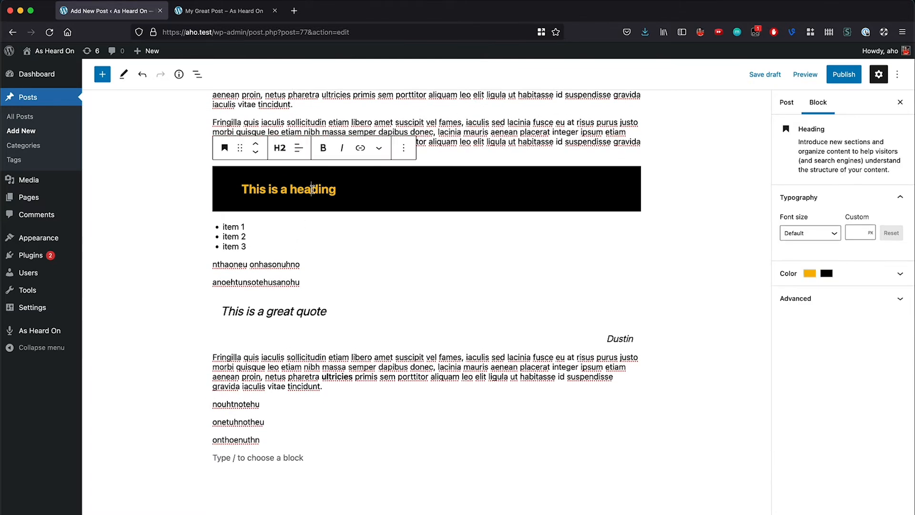
left_click(404, 150)
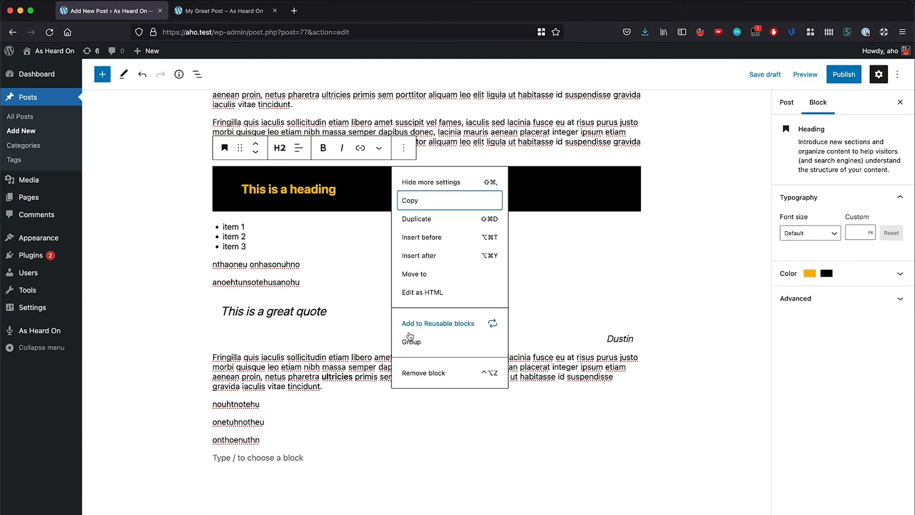
left_click(424, 326)
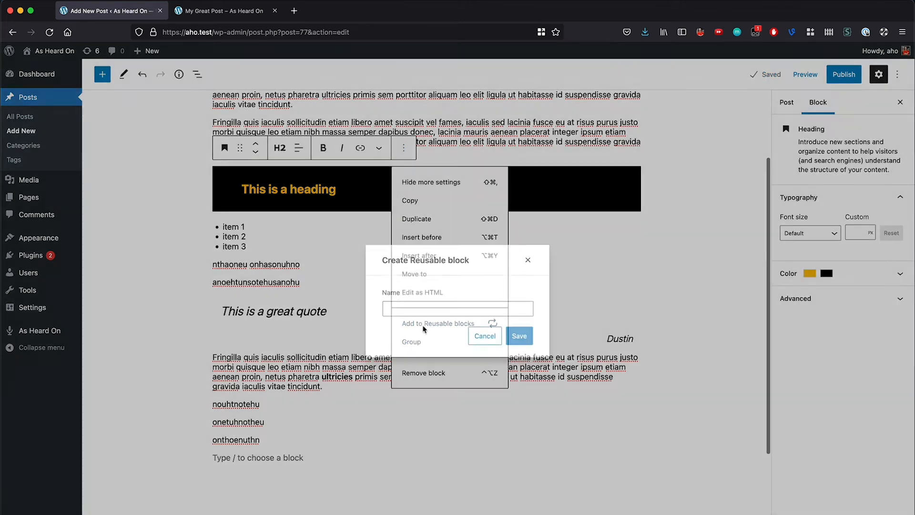
type("Heading")
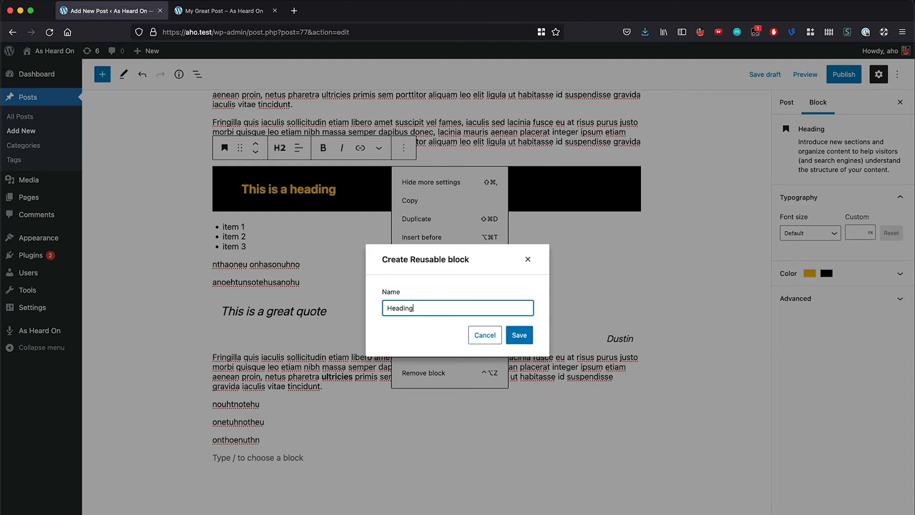
key("Return")
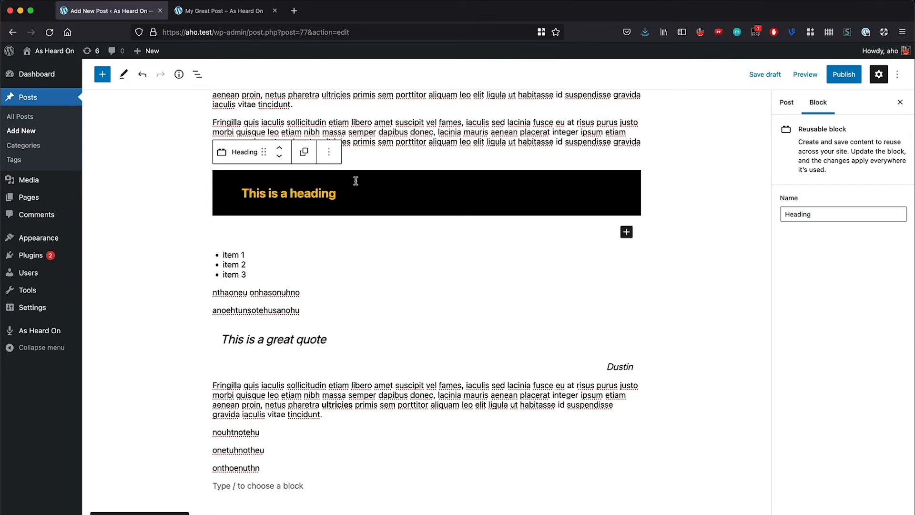
Step: Insert the reusable Heading block in the empty paragraph at the end of the post, using the slash search "head"
mouse_move(329, 247)
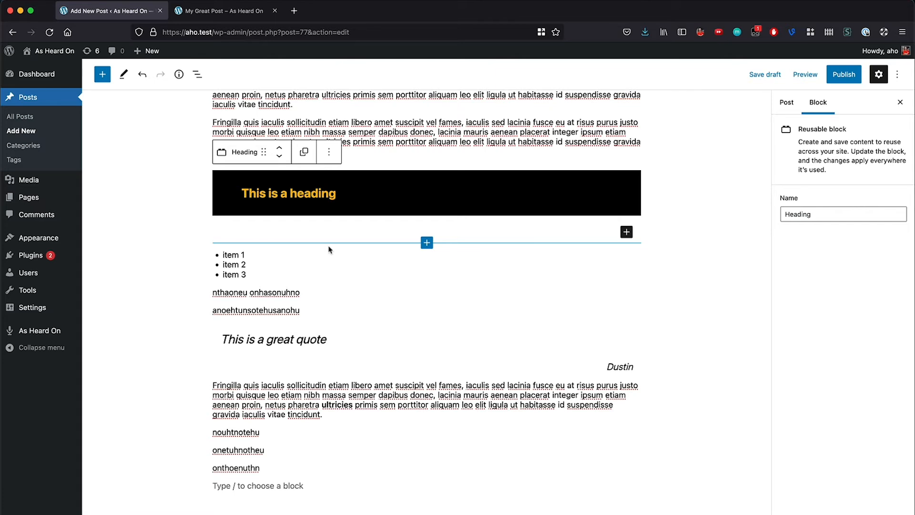
scroll(329, 247, "down", 5)
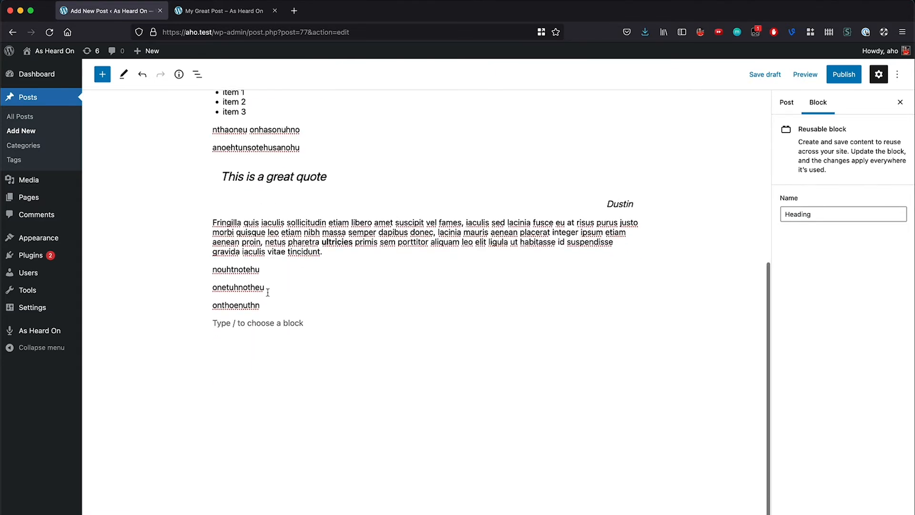
left_click(235, 329)
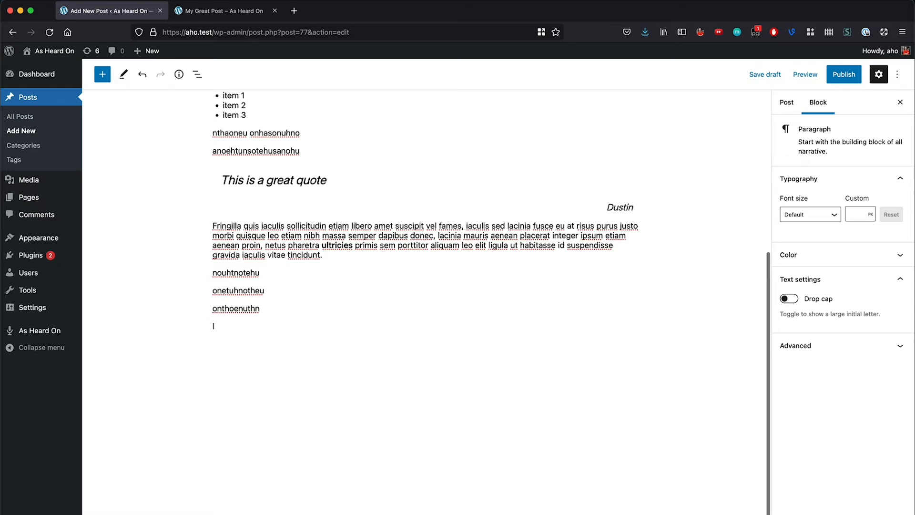
type("/head")
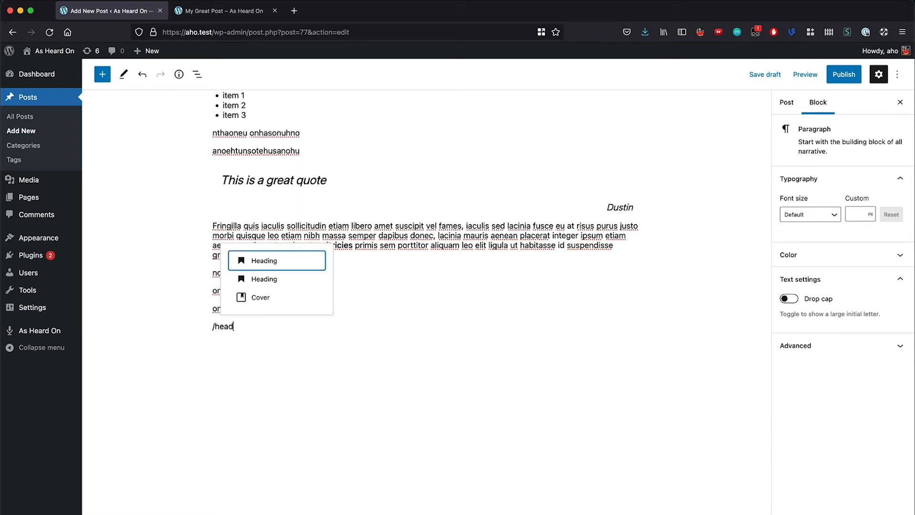
key("Down")
key("Return")
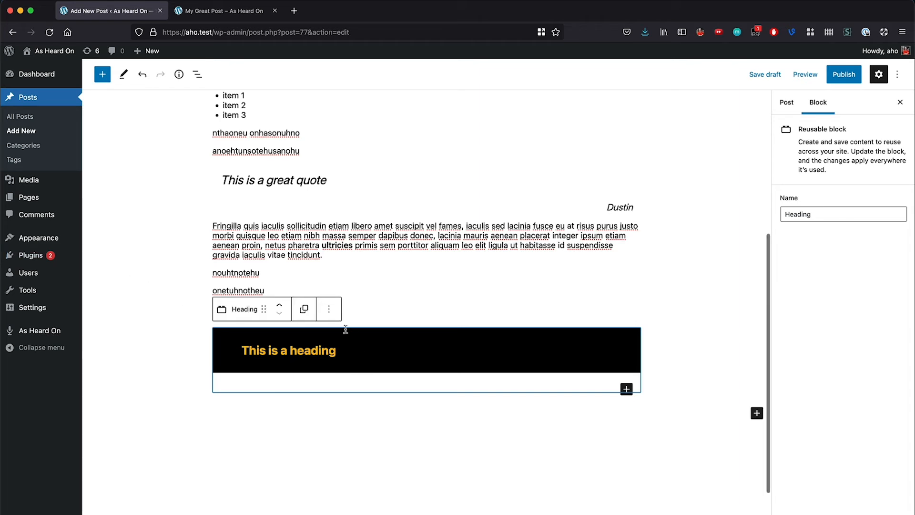
Step: Extend the inserted reusable block's text to "This is a heading - as a reusable block" and check the other instance above the list
left_click(332, 317)
left_click(366, 469)
left_click(482, 321)
left_click(452, 346)
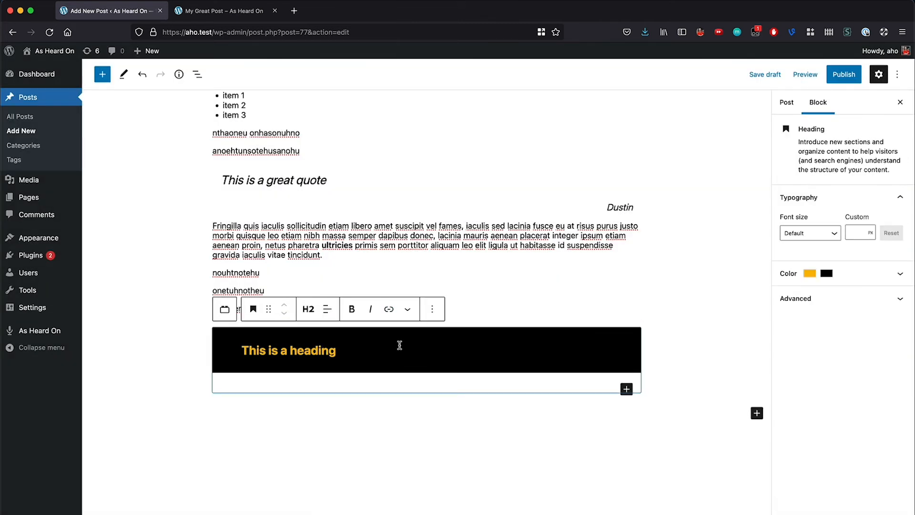
type("- as a")
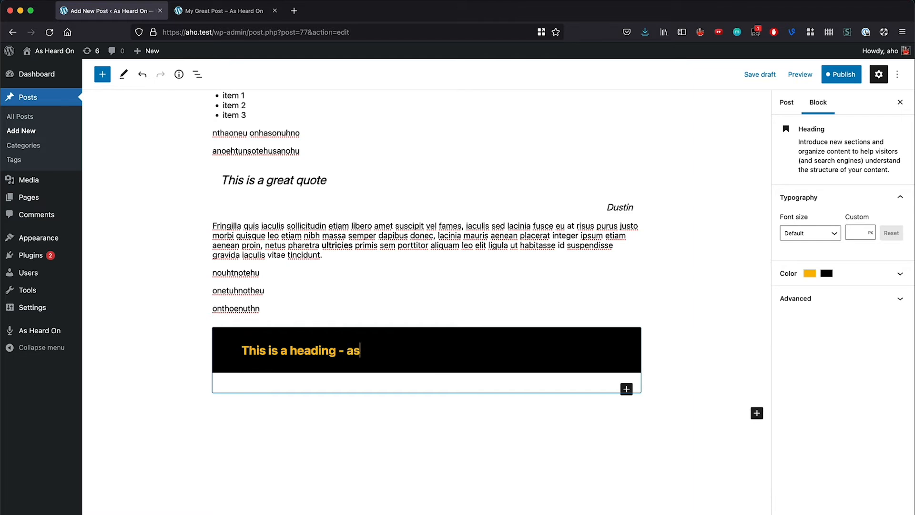
type("usable block")
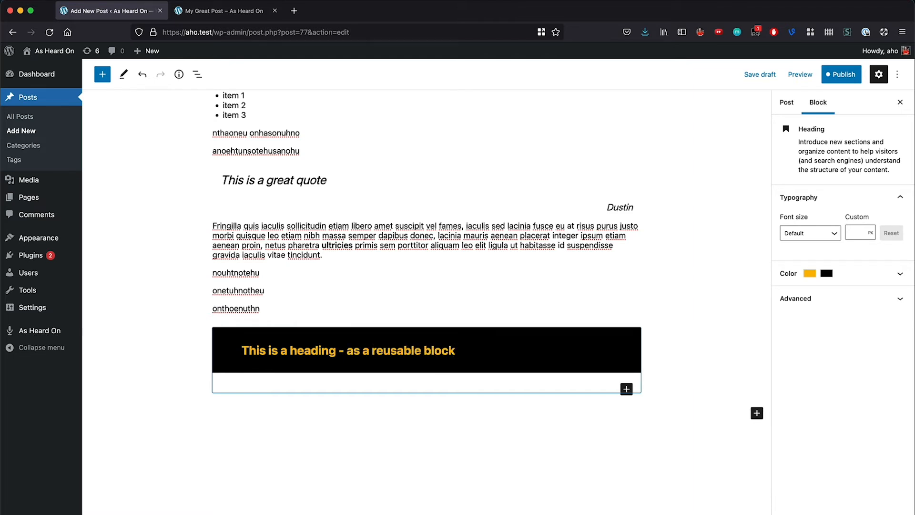
left_click(296, 285)
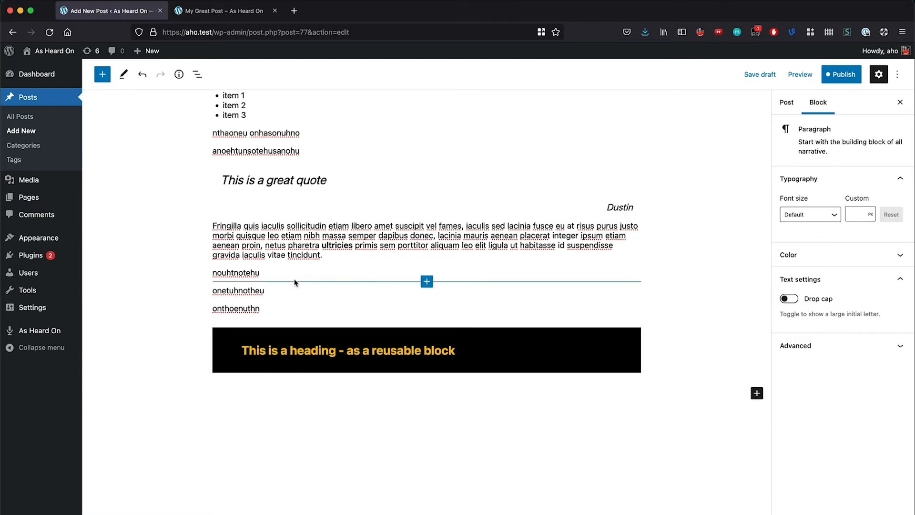
scroll(295, 283, "up", 5)
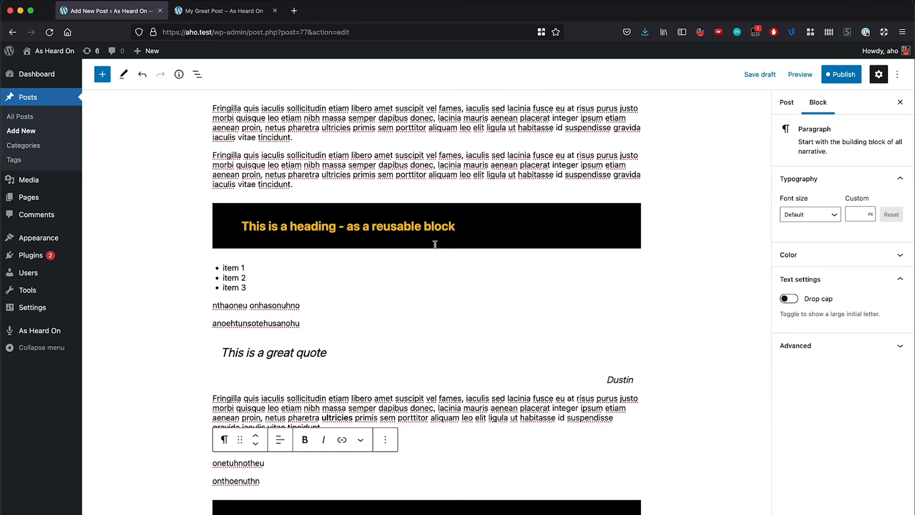
scroll(330, 436, "down", 3)
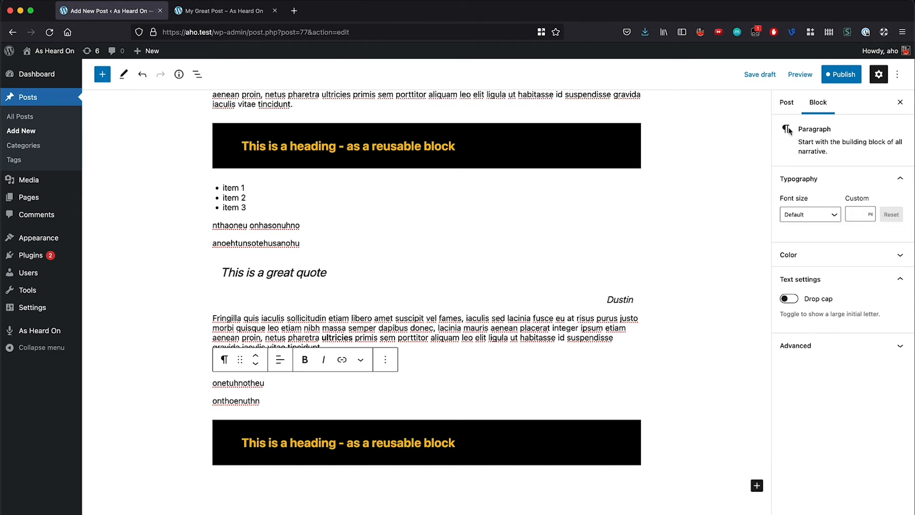
Step: Publish the post, saving the changes to both My Great Post and the reusable Heading block
left_click(843, 74)
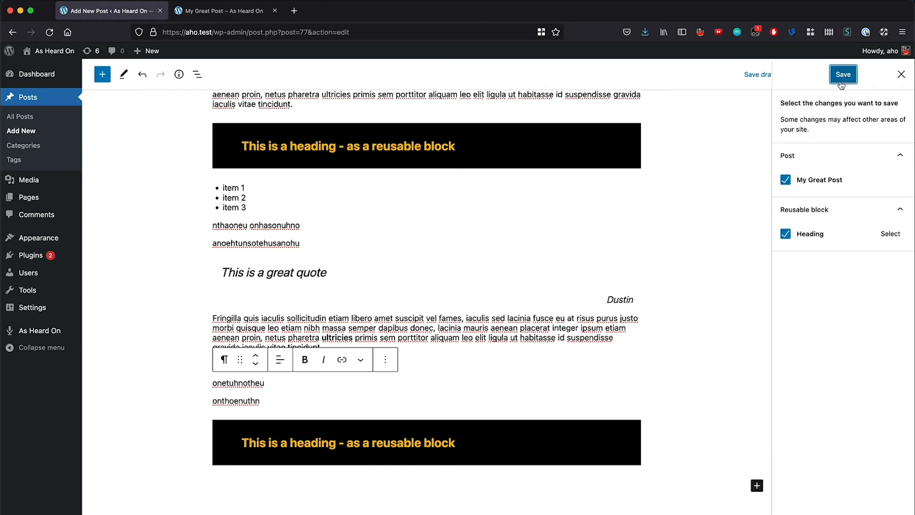
left_click(843, 75)
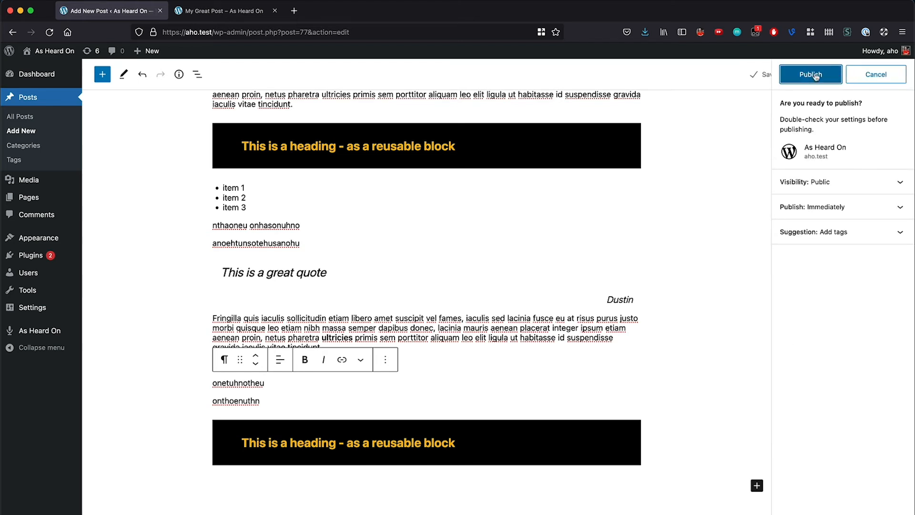
left_click(816, 75)
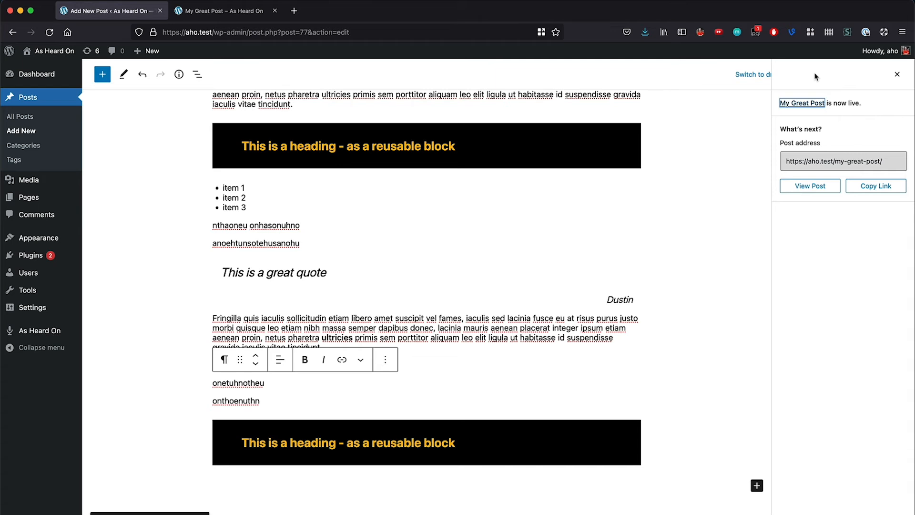
left_click(898, 75)
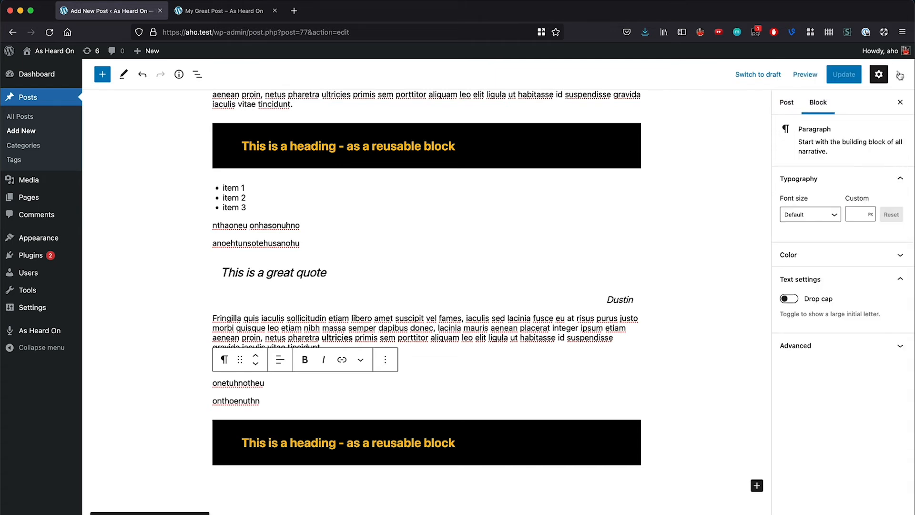
Step: Go to the reusable blocks management list and open the Heading block for editing
left_click(898, 75)
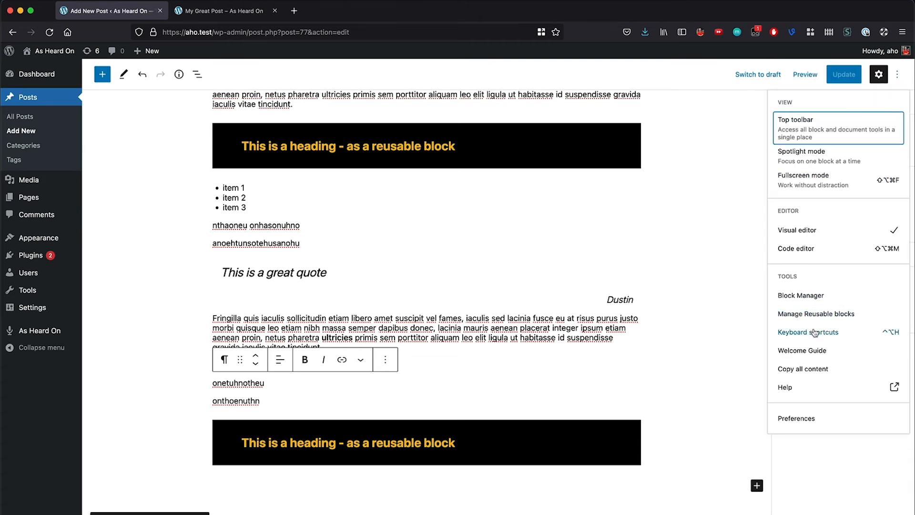
left_click(808, 313)
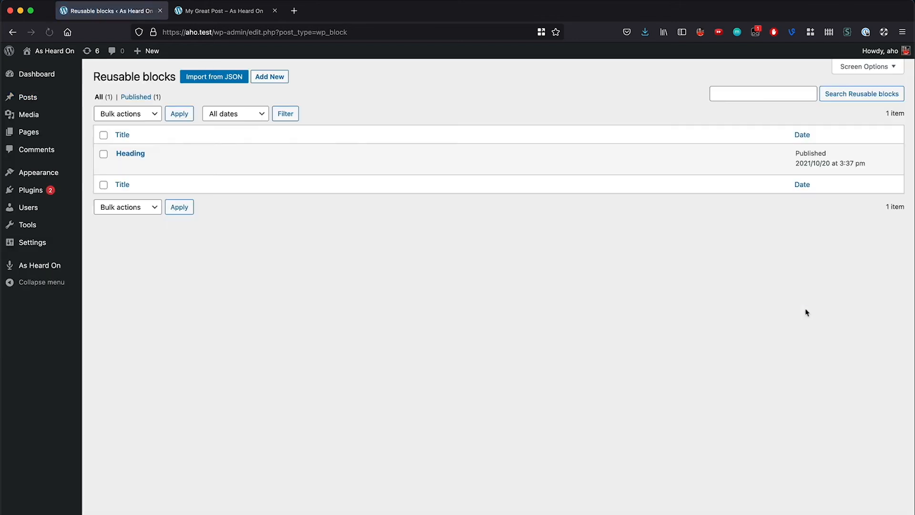
mouse_move(122, 151)
left_click(122, 166)
Step: Rename the reusable block as "Heading - with black background" and update it
left_click(311, 141)
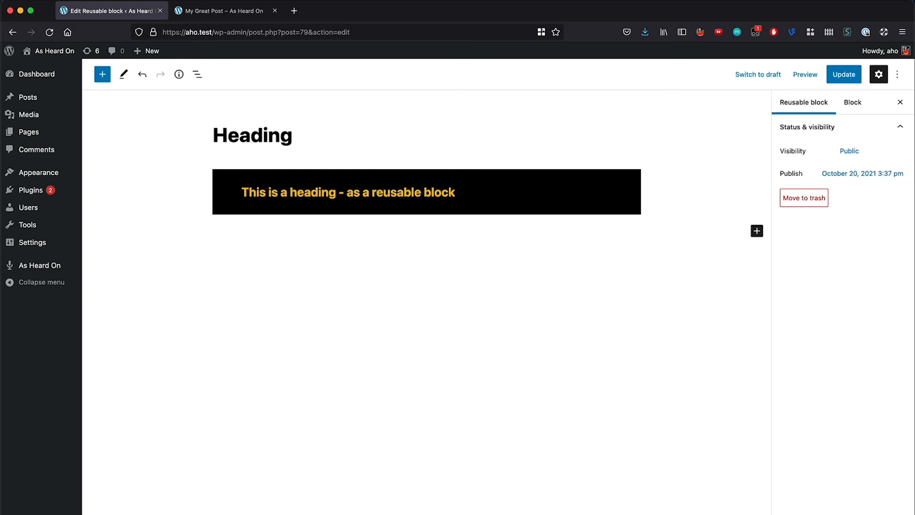
type("--")
key("BackSpace")
type("with b")
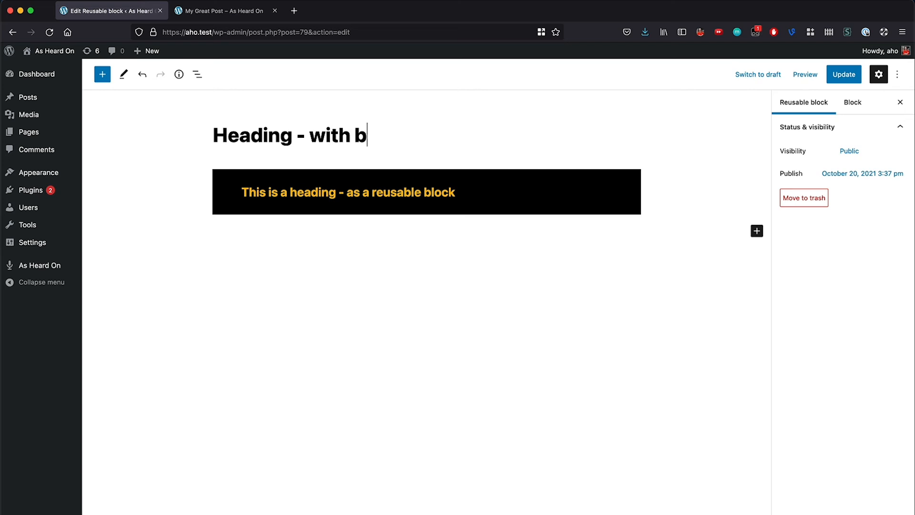
type("lack back")
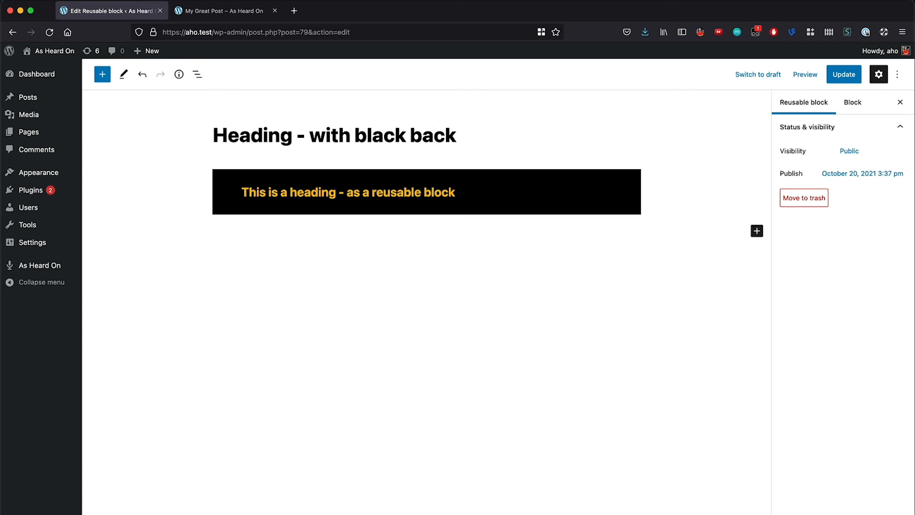
type("ground")
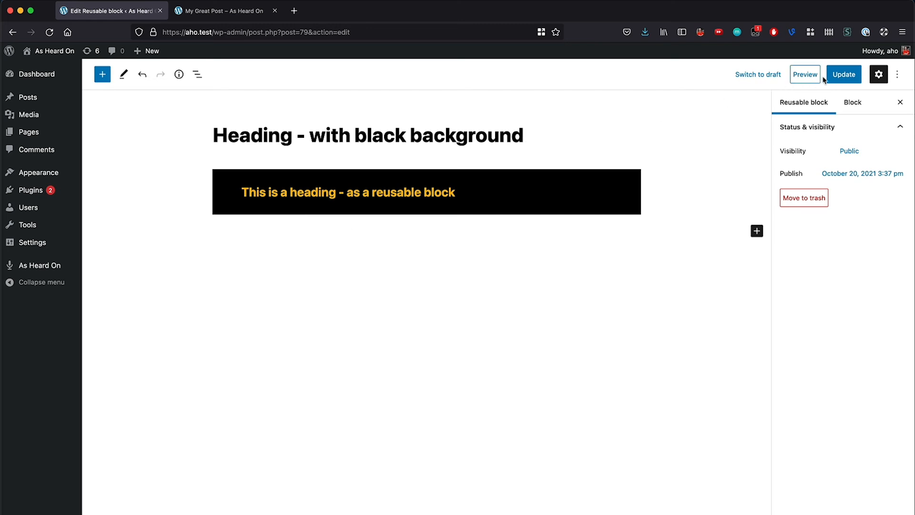
left_click(843, 76)
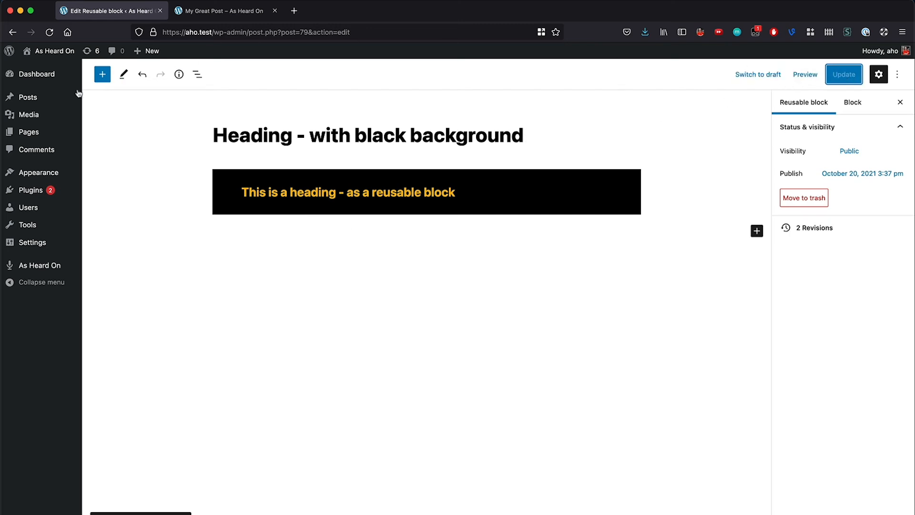
Step: Return to the list of all posts and open My Great Post for editing
mouse_move(55, 96)
left_click(105, 99)
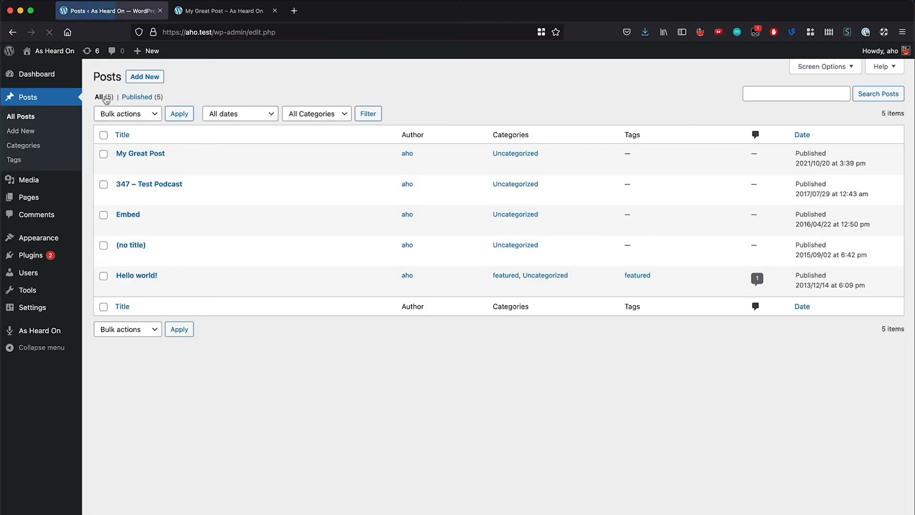
left_click(123, 166)
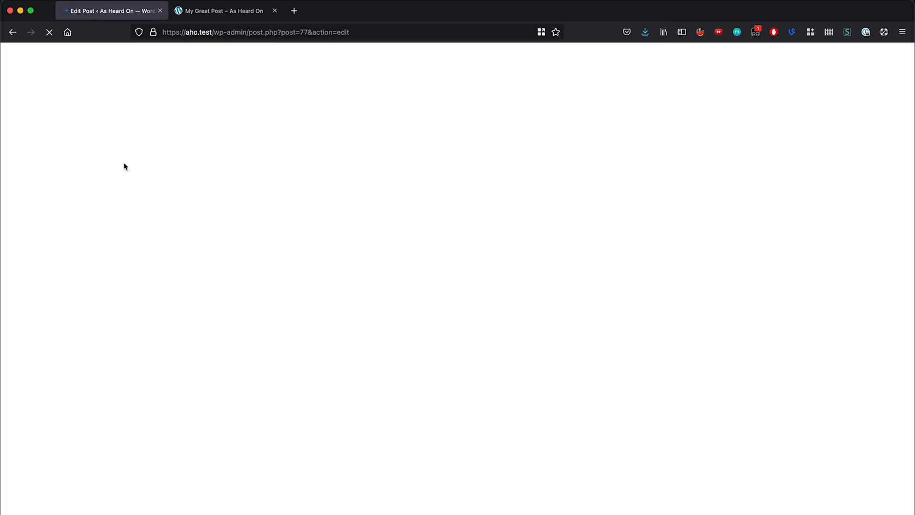
Step: Insert the reusable block "Heading - with black background" below the existing black heading at the end of the post
scroll(259, 490, "down", 5)
scroll(259, 489, "down", 3)
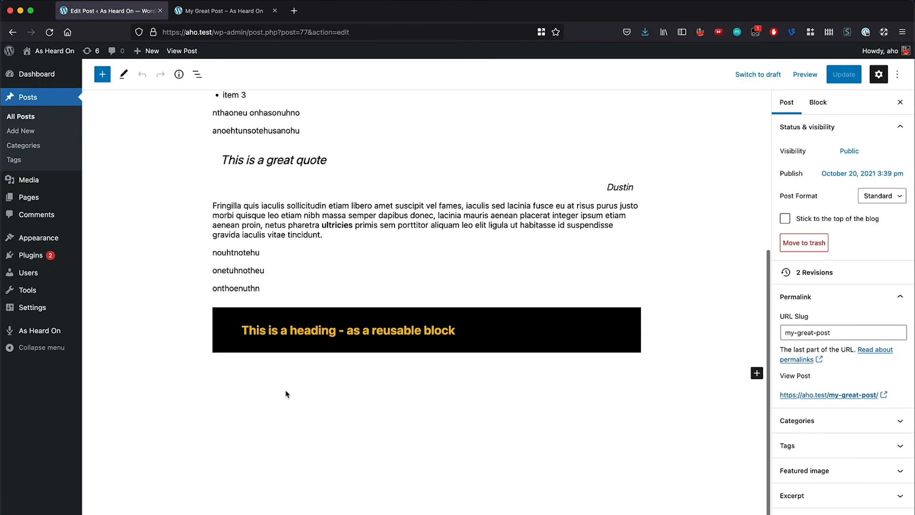
left_click(286, 395)
type("/head")
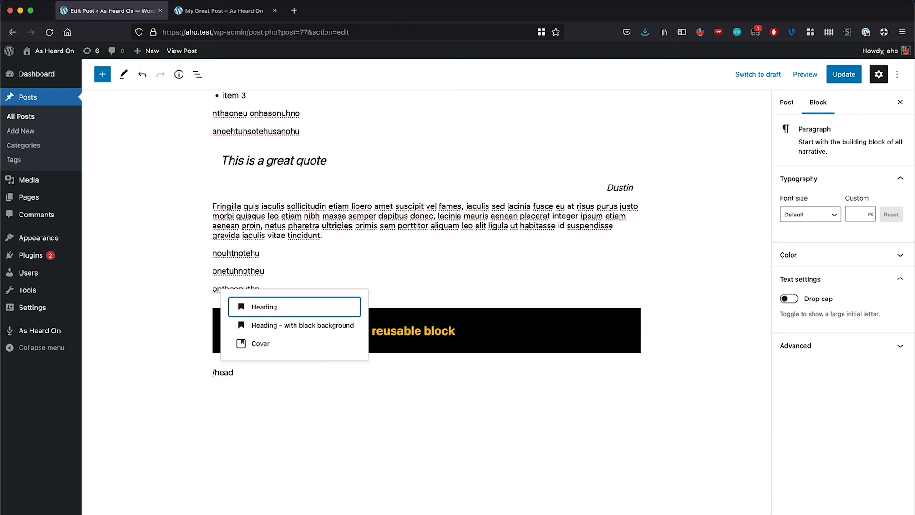
key("Down")
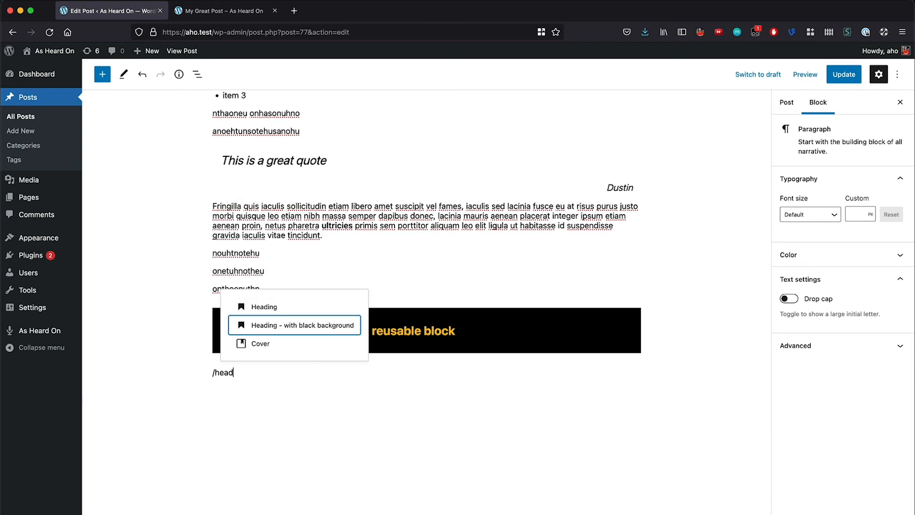
key("Return")
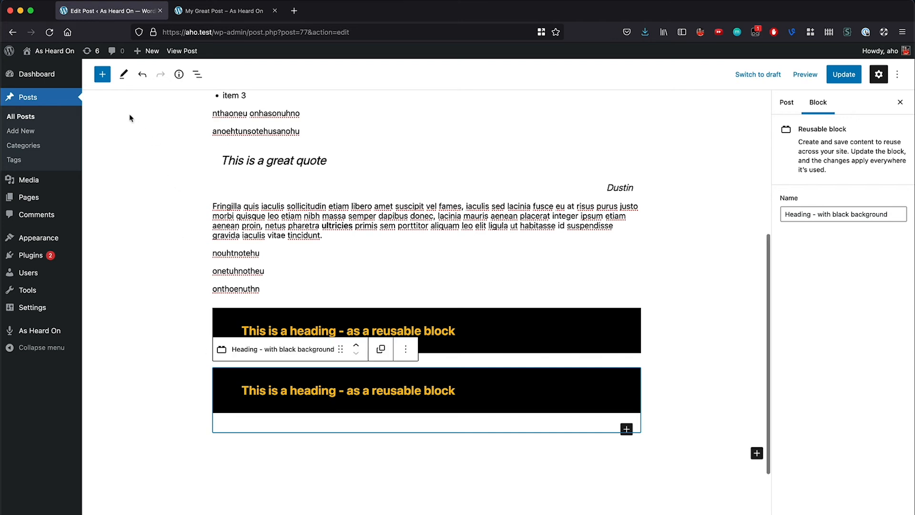
Step: Add another copy of "Heading - with black background" from the block library's reusable blocks
left_click(101, 75)
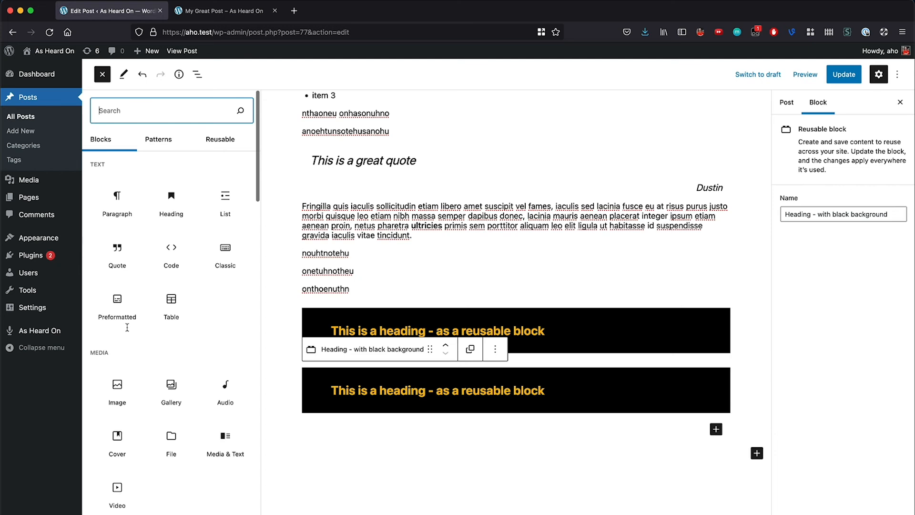
scroll(127, 329, "down", 10)
left_click(221, 139)
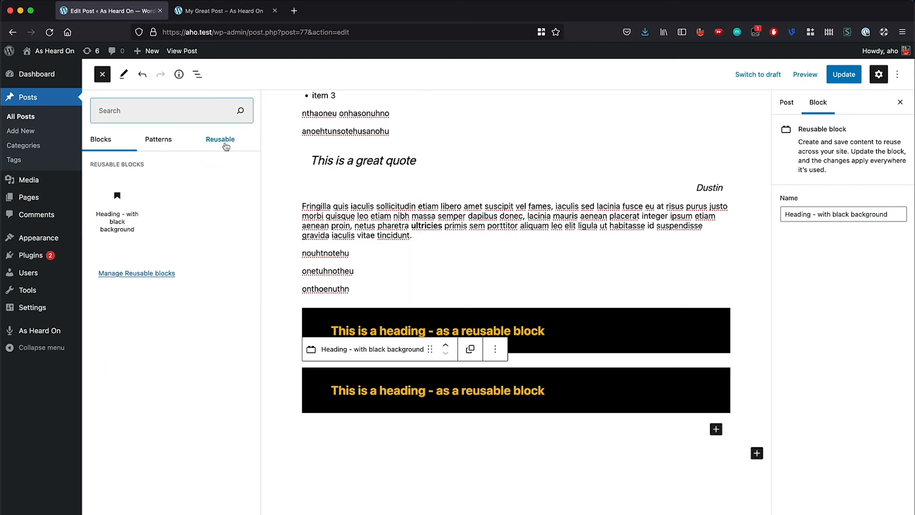
left_click(128, 226)
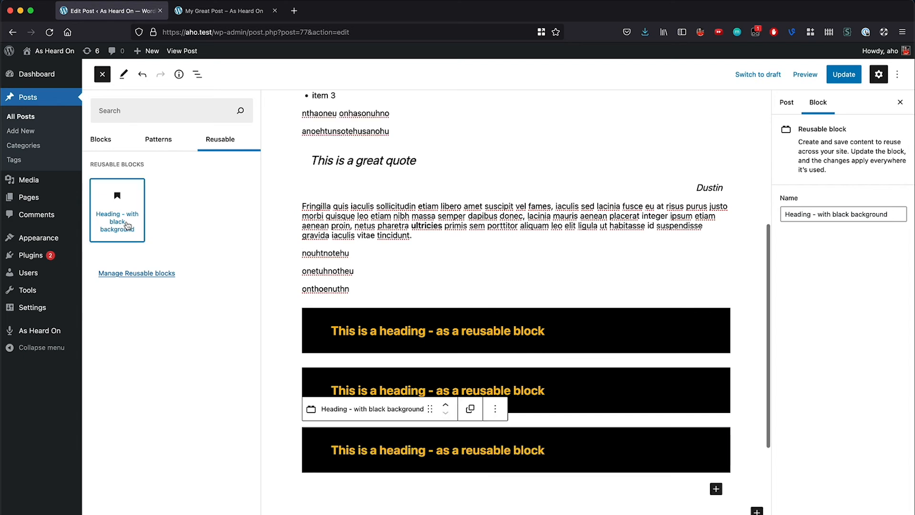
Step: Browse the block pattern categories, including the Columns patterns
left_click(169, 133)
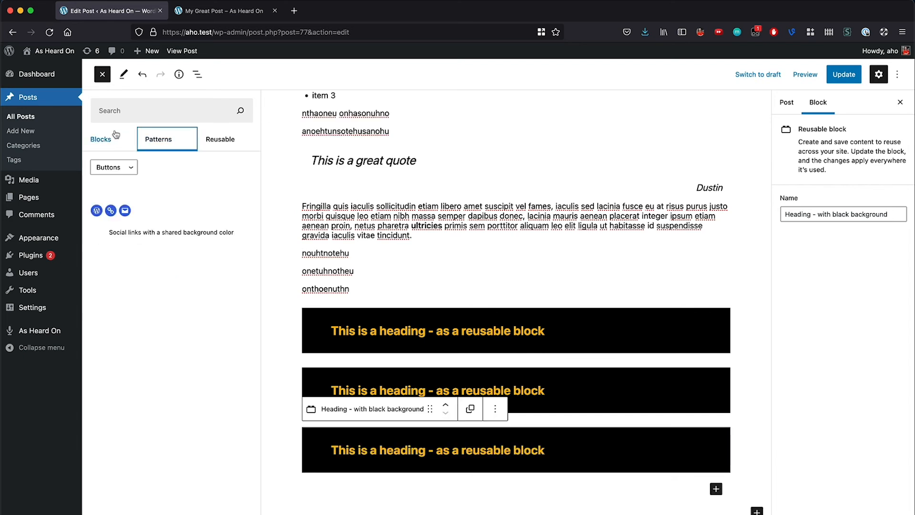
left_click(120, 173)
left_click(123, 178)
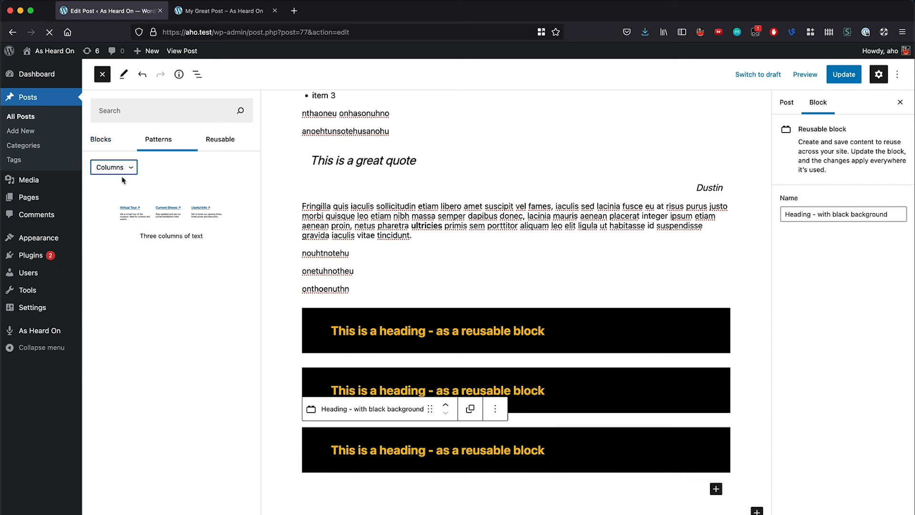
left_click(120, 167)
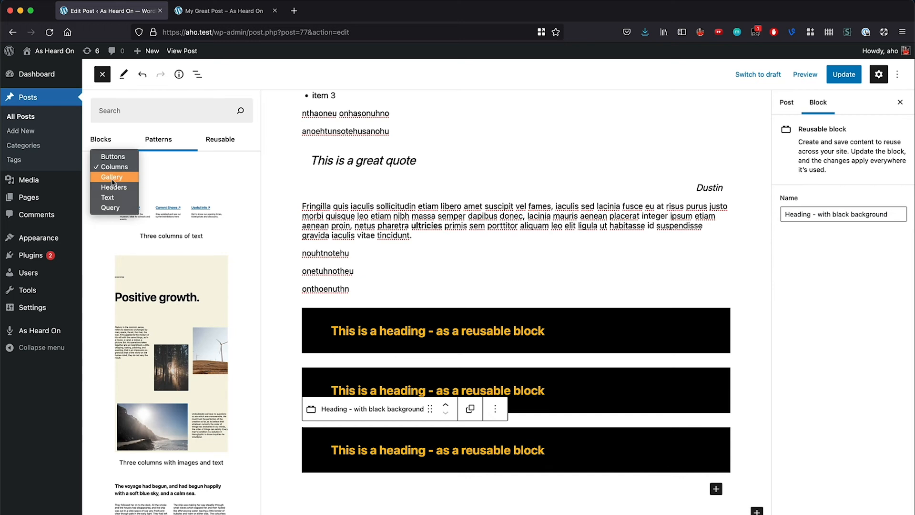
left_click(116, 141)
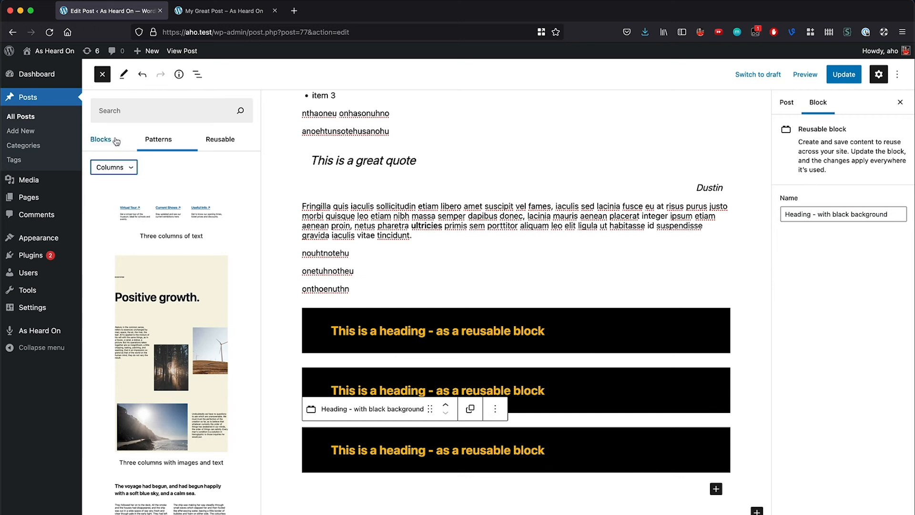
Step: Examine the available blocks in the library, from the text, media and design groups through widgets to embeds
left_click(116, 141)
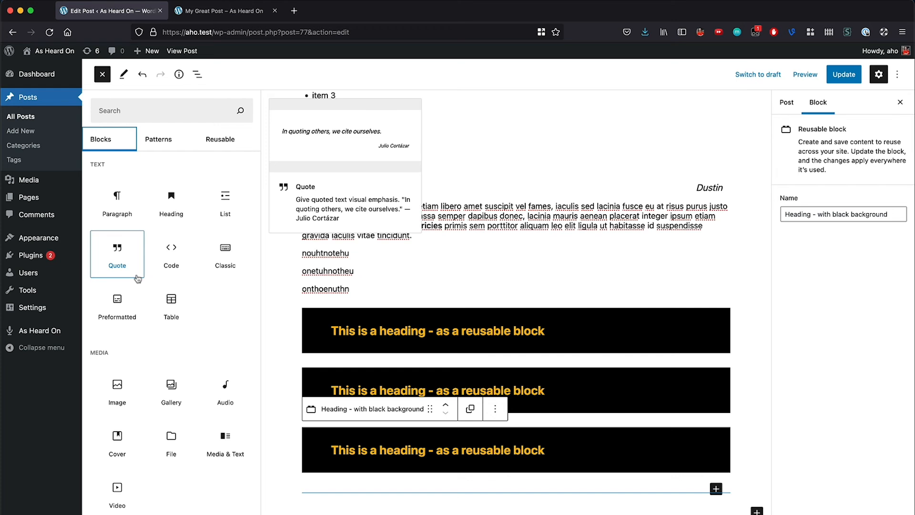
scroll(137, 279, "down", 5)
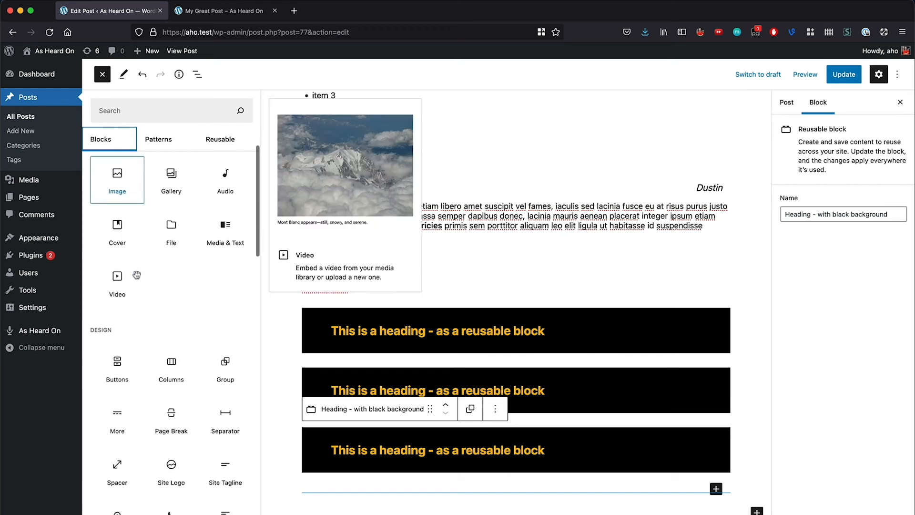
scroll(211, 388, "down", 3)
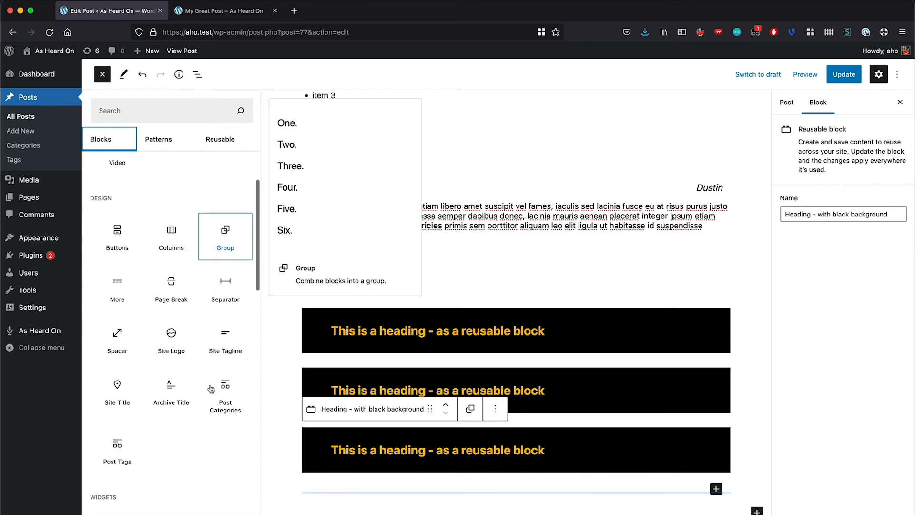
scroll(211, 388, "down", 6)
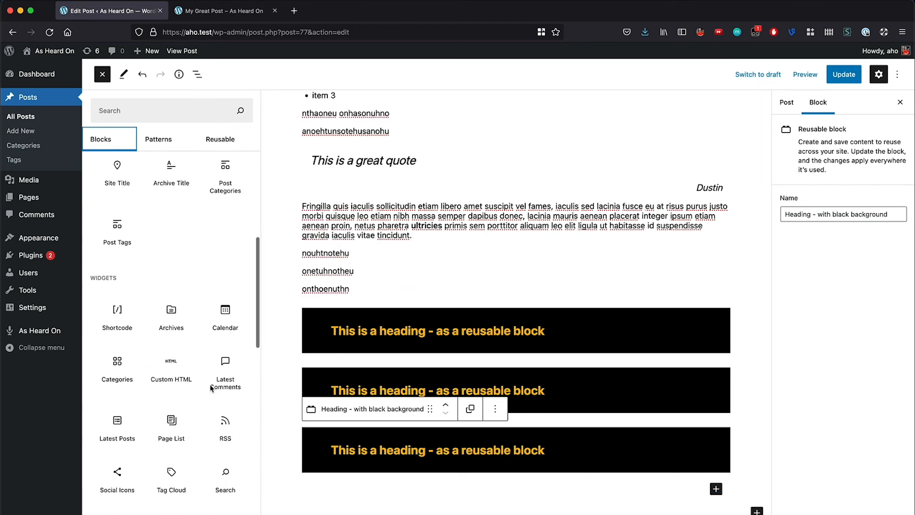
mouse_move(210, 386)
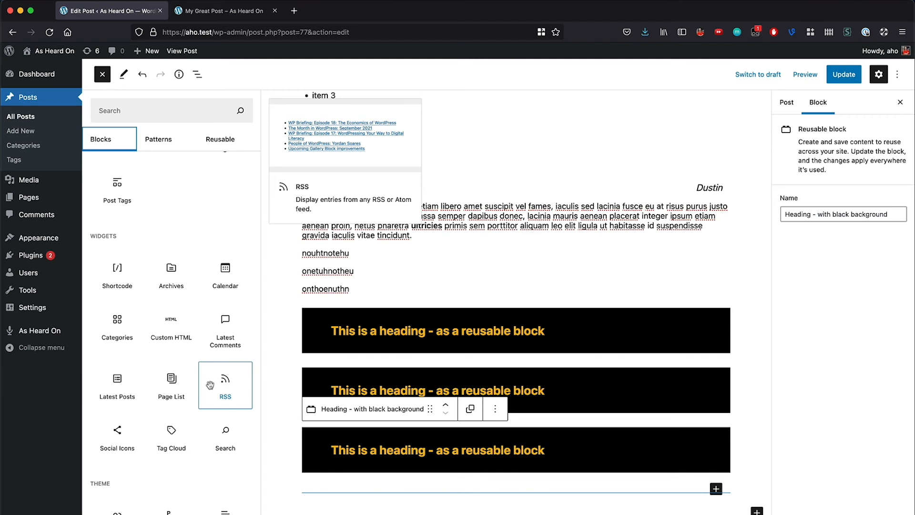
scroll(167, 296, "down", 2)
mouse_move(167, 296)
scroll(167, 296, "down", 10)
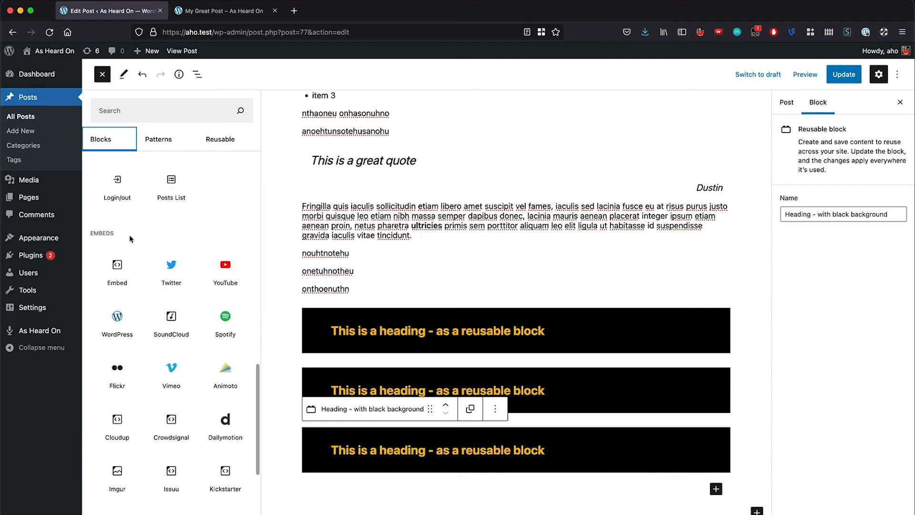
scroll(130, 238, "down", 2)
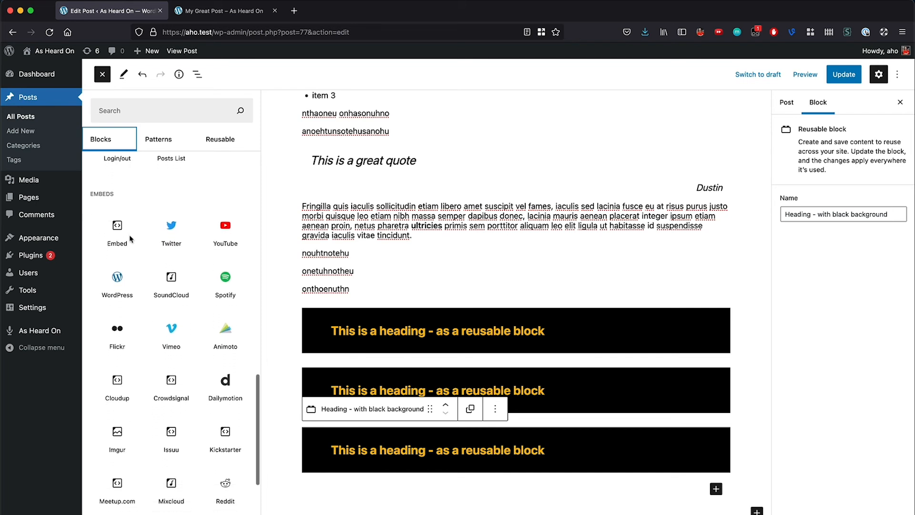
mouse_move(225, 241)
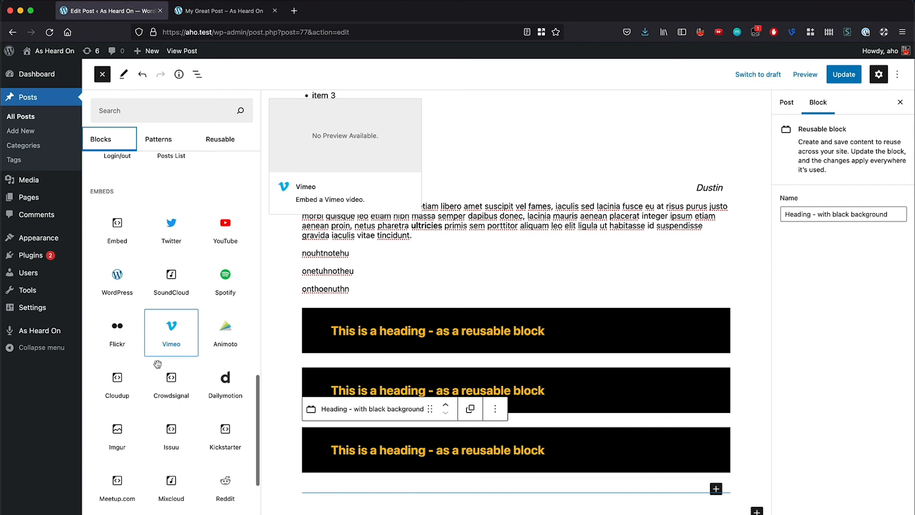
scroll(157, 364, "down", 4)
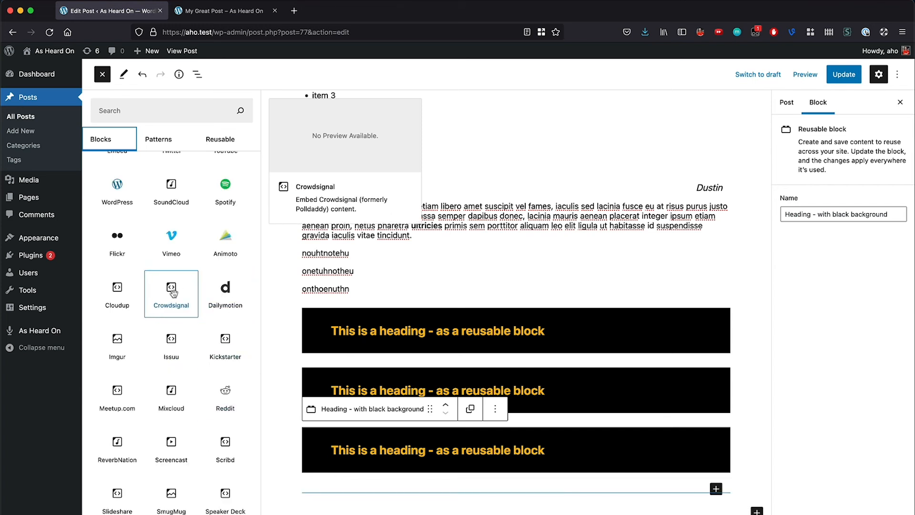
scroll(173, 293, "up", 5)
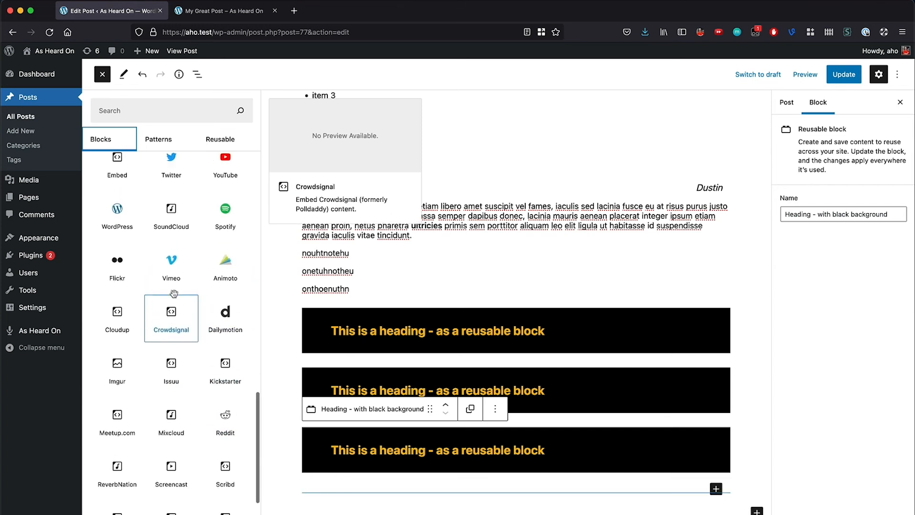
left_click(233, 250)
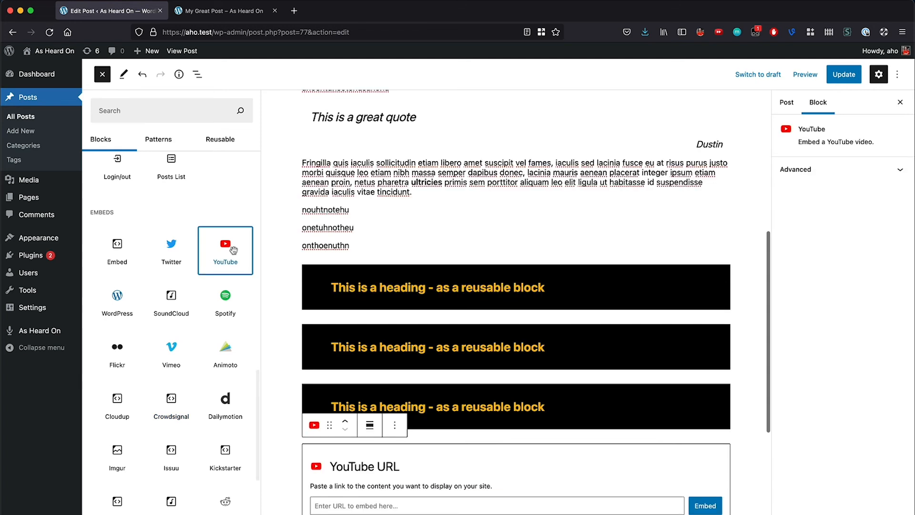
scroll(408, 484, "down", 3)
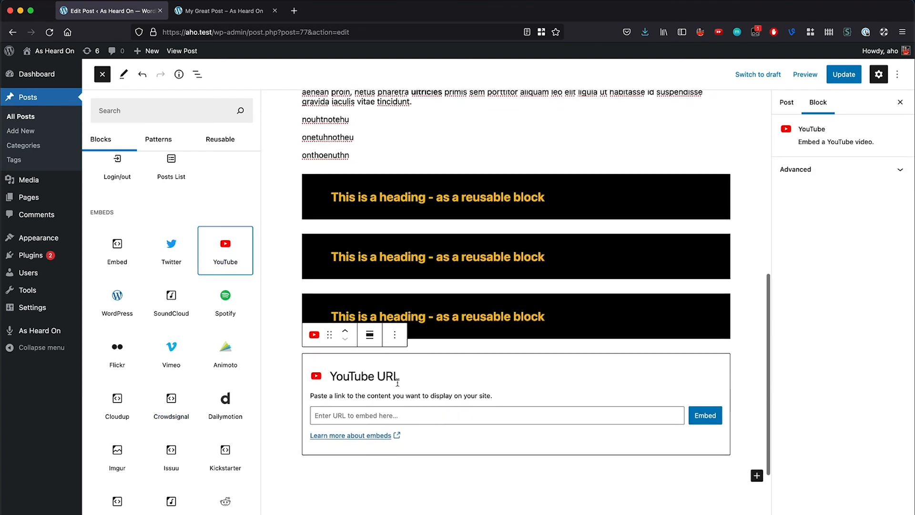
left_click(338, 416)
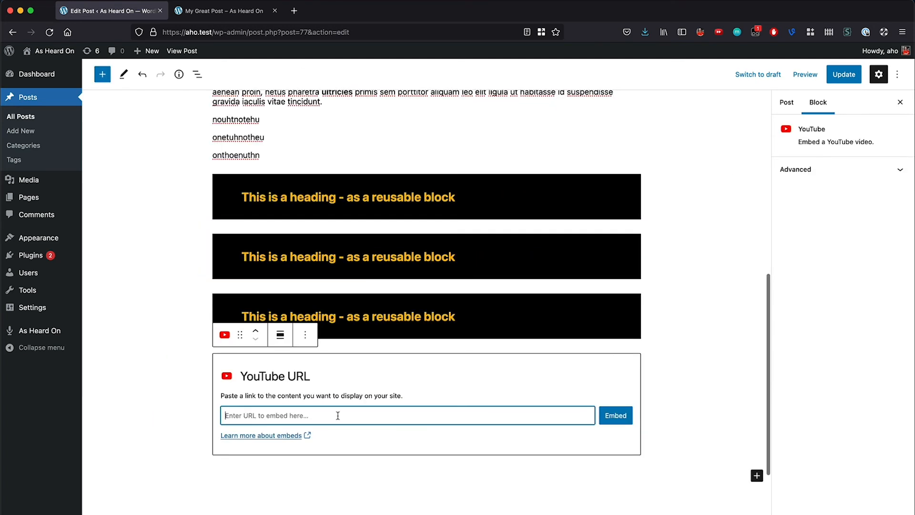
type("https://youtu.be/dmPeZsBEnW4")
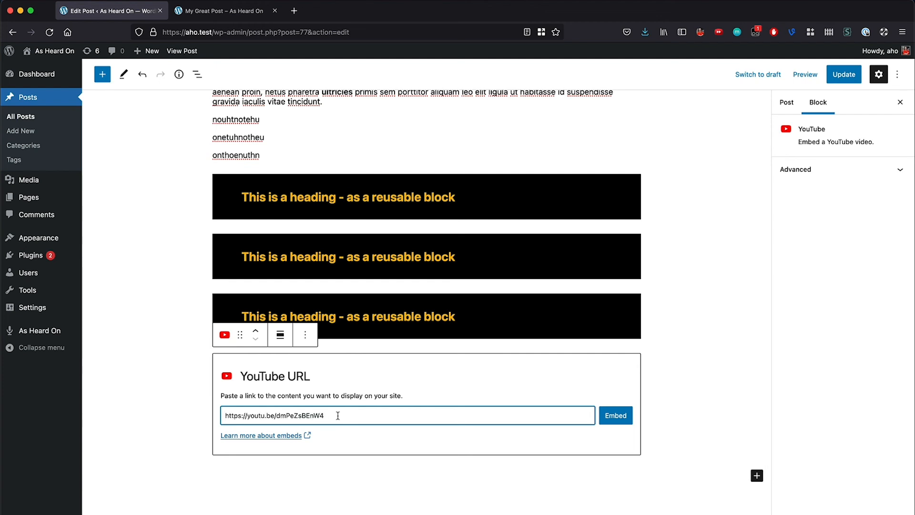
left_click(625, 416)
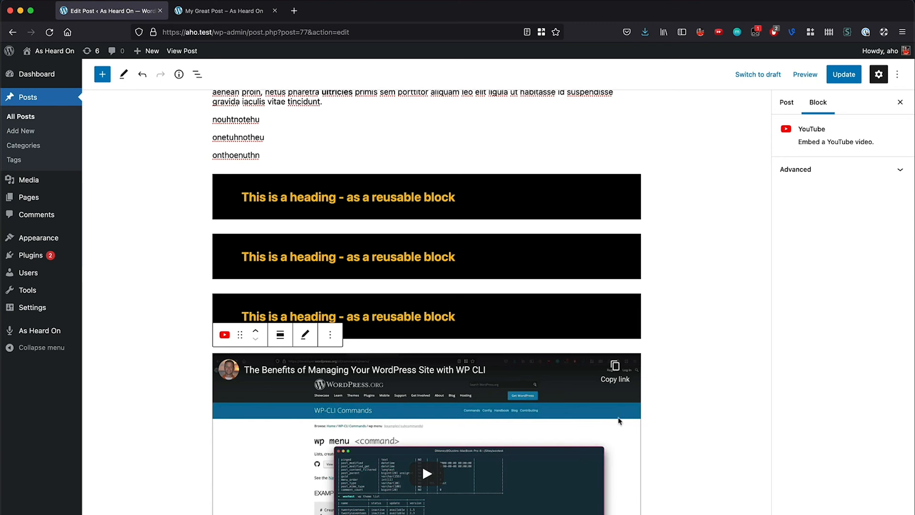
Step: Play the embedded YouTube video briefly in the editor and pause it
scroll(644, 419, "down", 2)
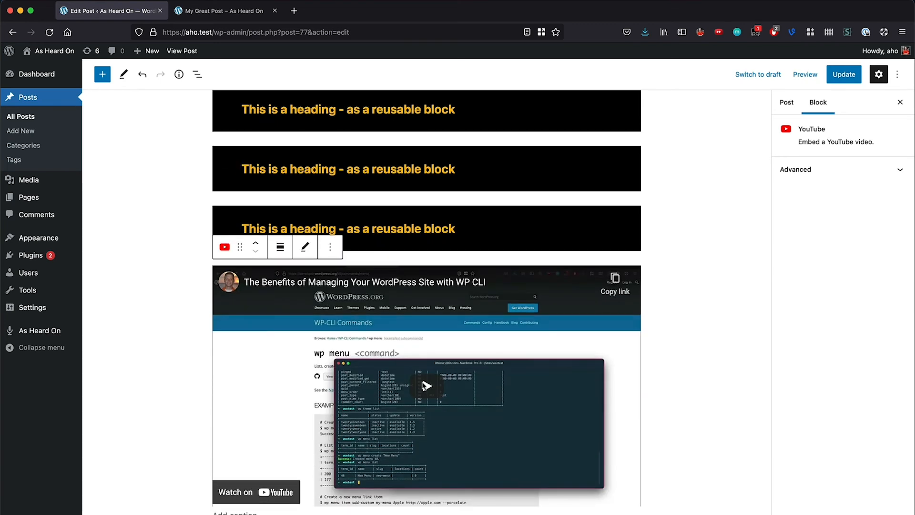
left_click(425, 386)
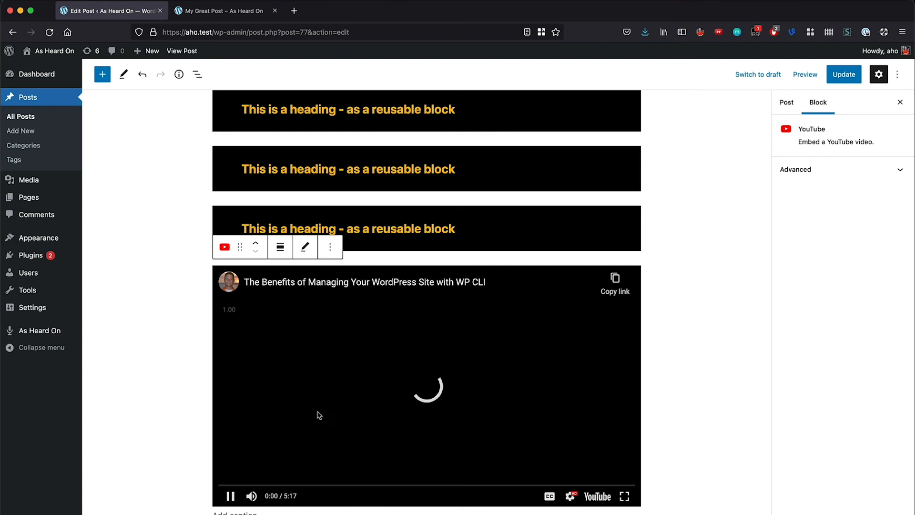
left_click(230, 496)
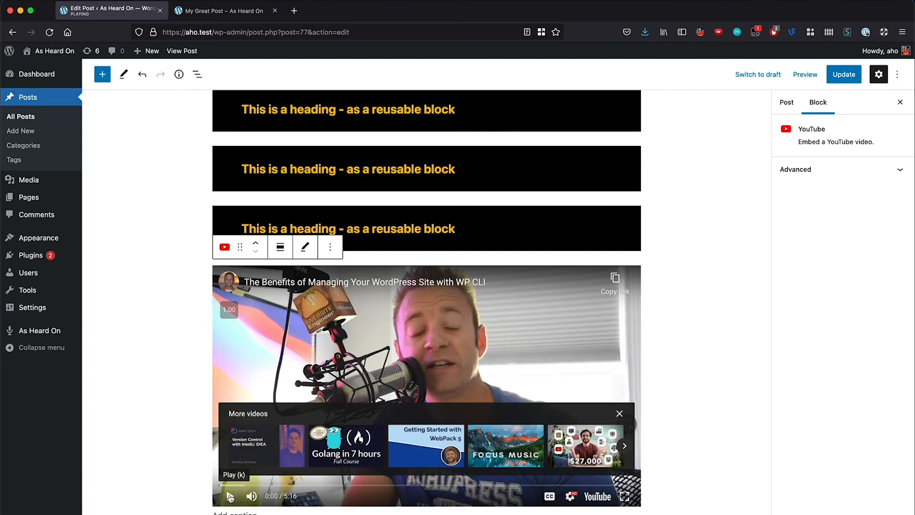
Step: Move the YouTube block up one position, above the last reusable heading, and update the post
scroll(472, 400, "up", 5)
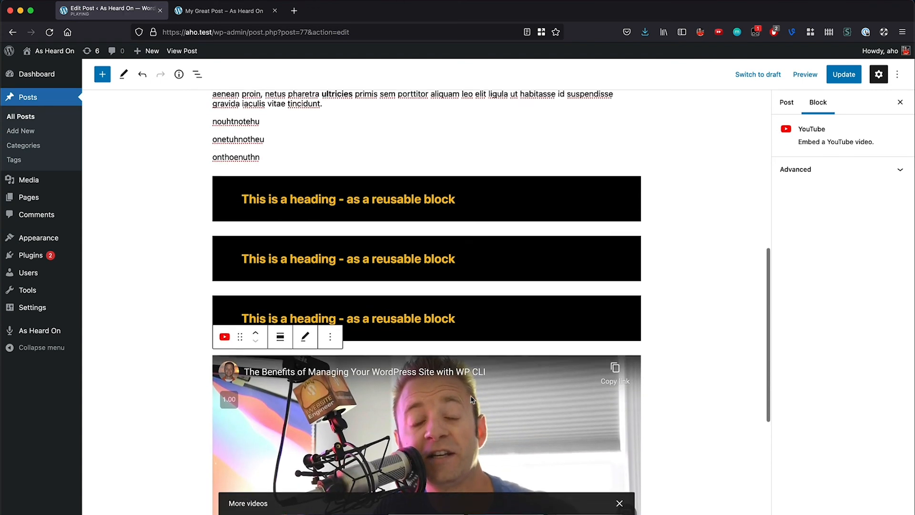
left_click(255, 394)
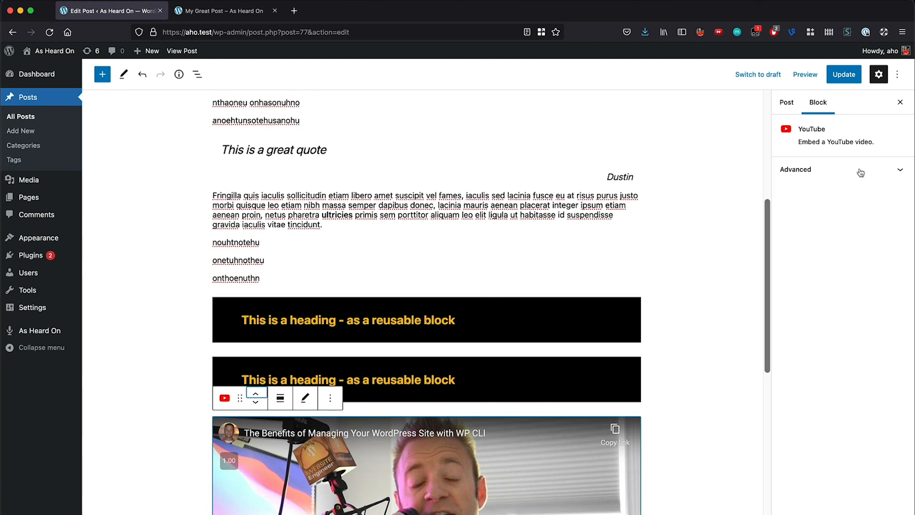
left_click(844, 74)
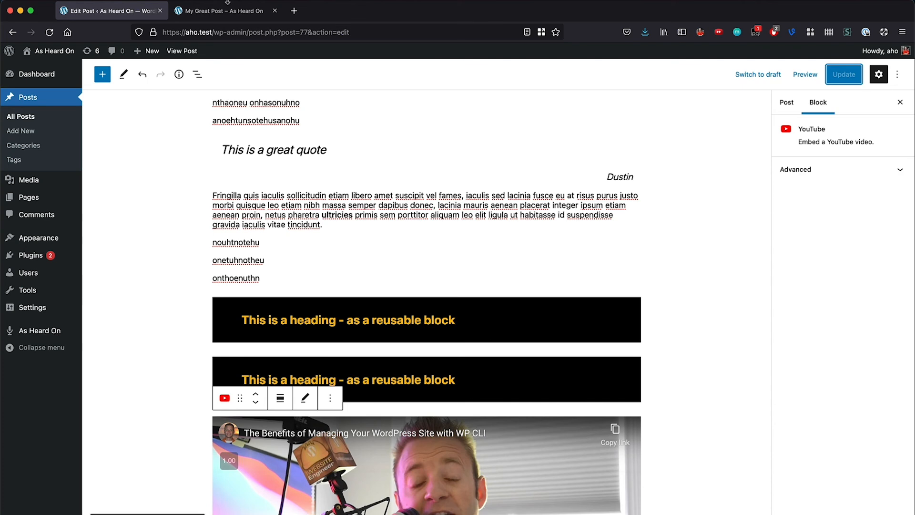
Step: Reload the live My Great Post page, review its reusable headings and embedded video, and return to the post editor
left_click(224, 10)
left_click(49, 32)
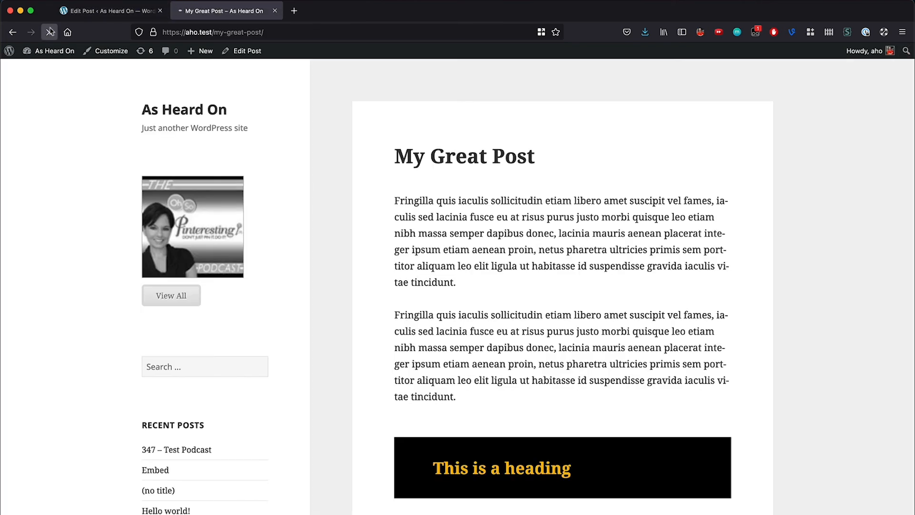
scroll(599, 326, "down", 15)
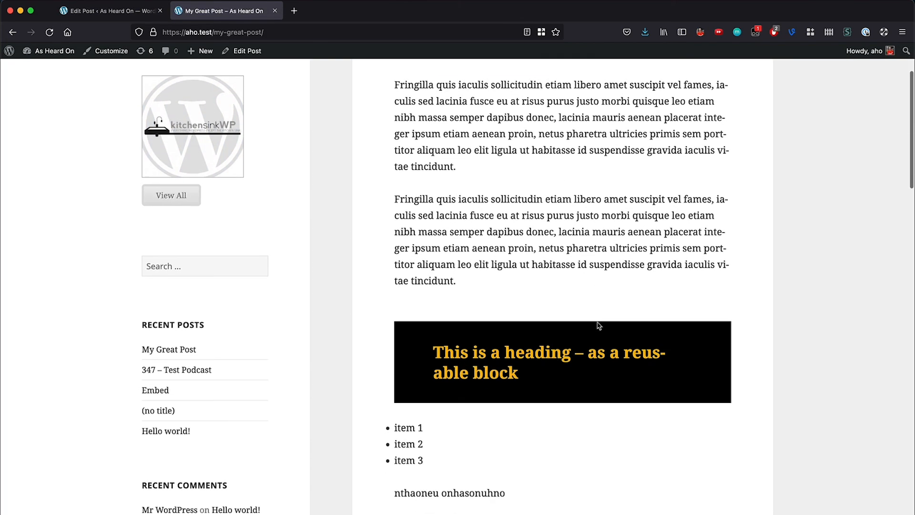
scroll(598, 326, "down", 7)
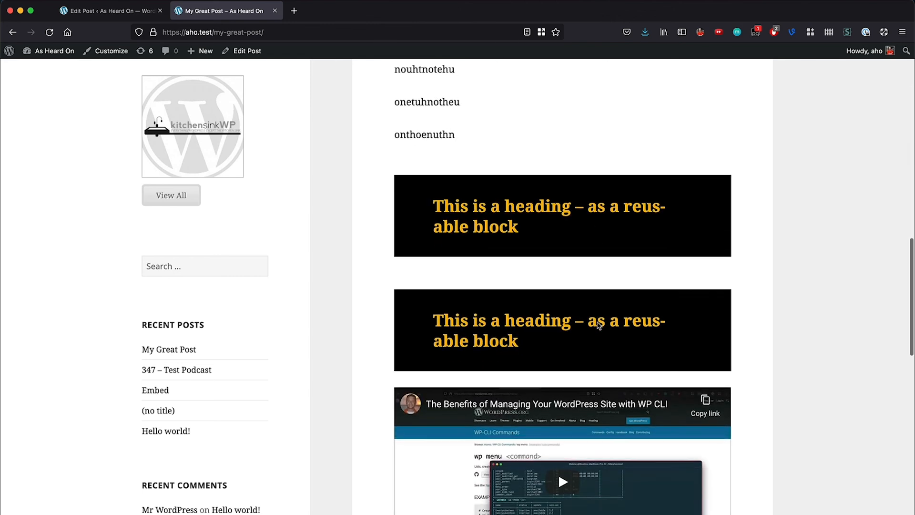
scroll(550, 432, "down", 3)
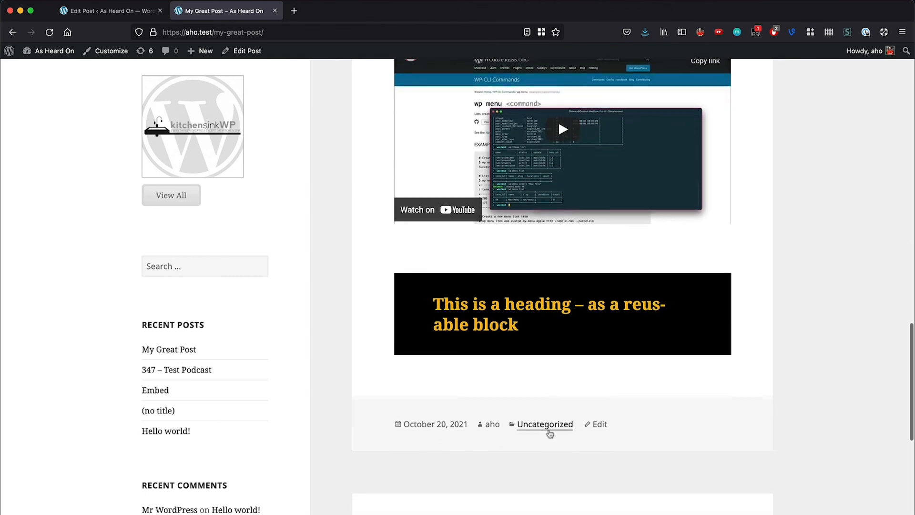
scroll(549, 433, "up", 7)
scroll(551, 433, "up", 10)
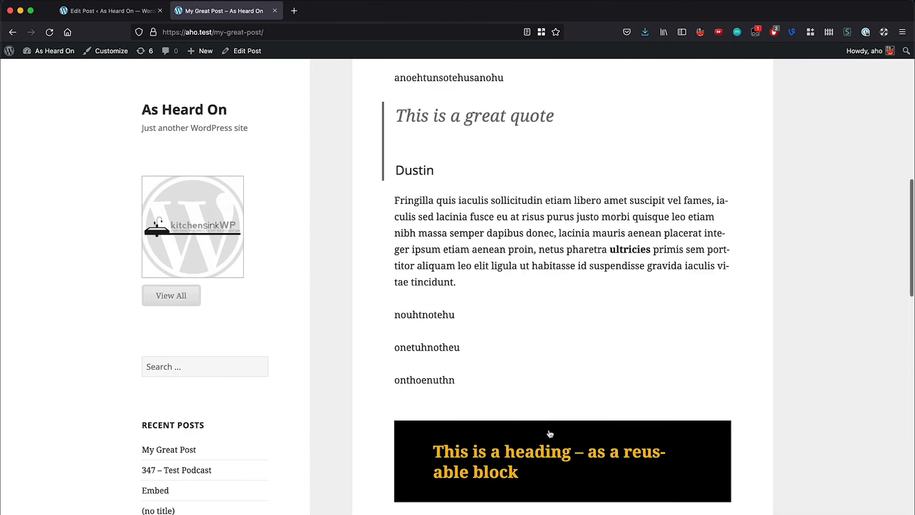
left_click(118, 12)
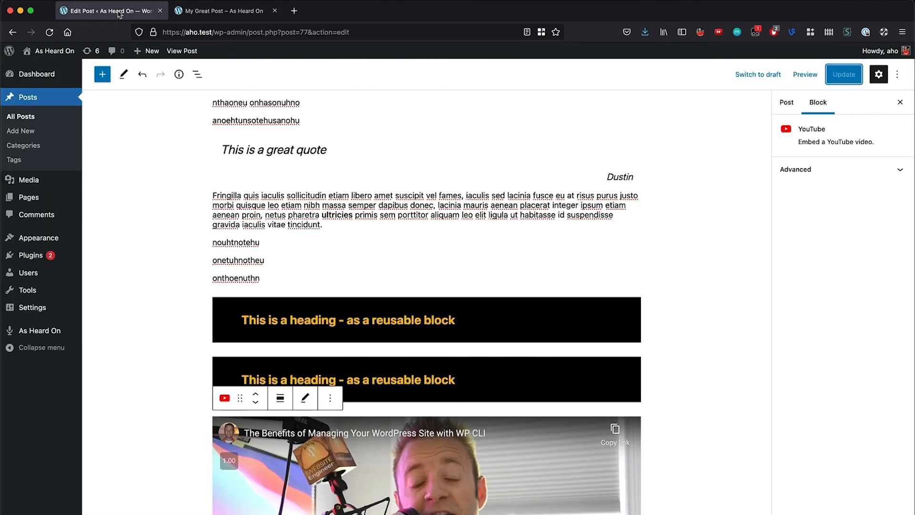